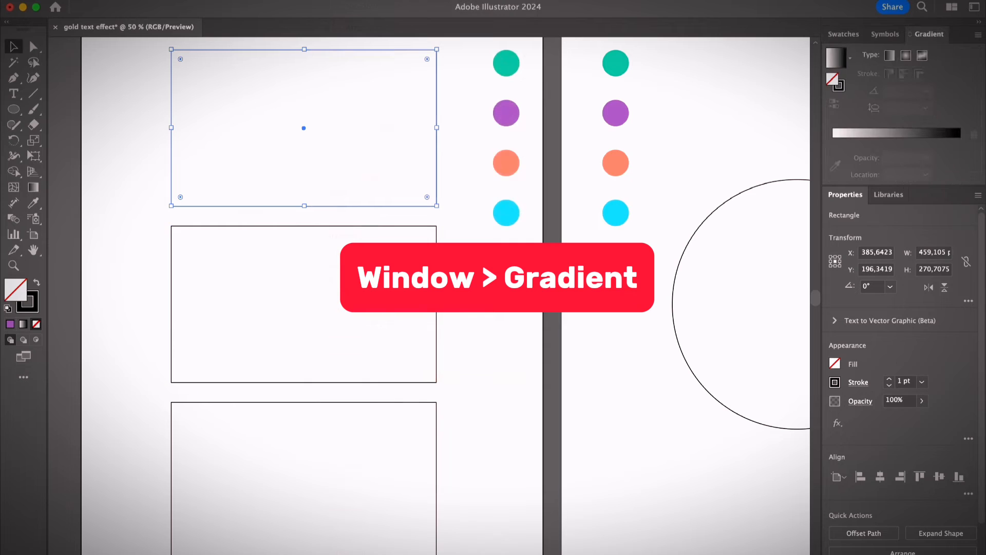
# - Detach the Gradient panel from the dock and place it on the canvas beside the rectangles
pyautogui.moveTo(929, 34); pyautogui.dragTo(485, 264)
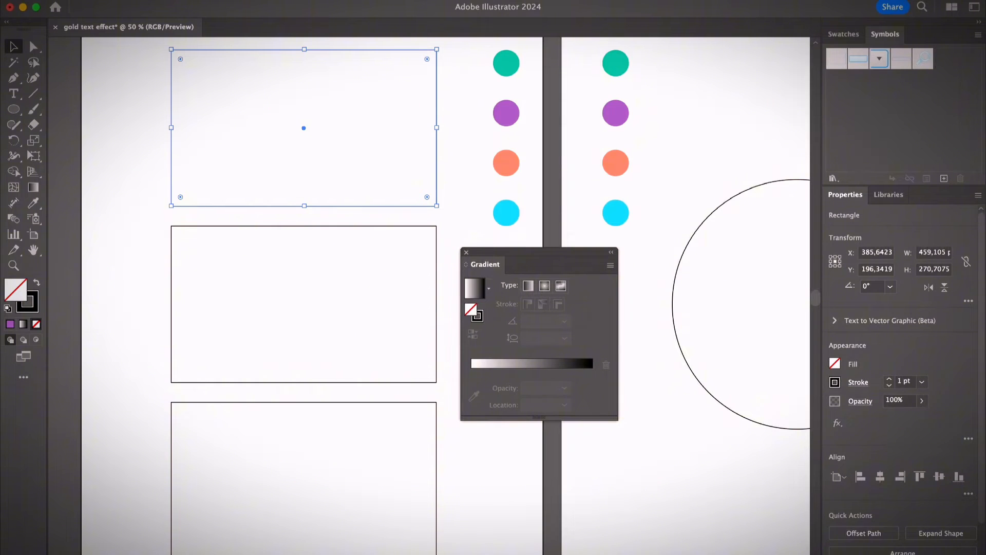
pyautogui.moveTo(485, 264); pyautogui.dragTo(485, 254)
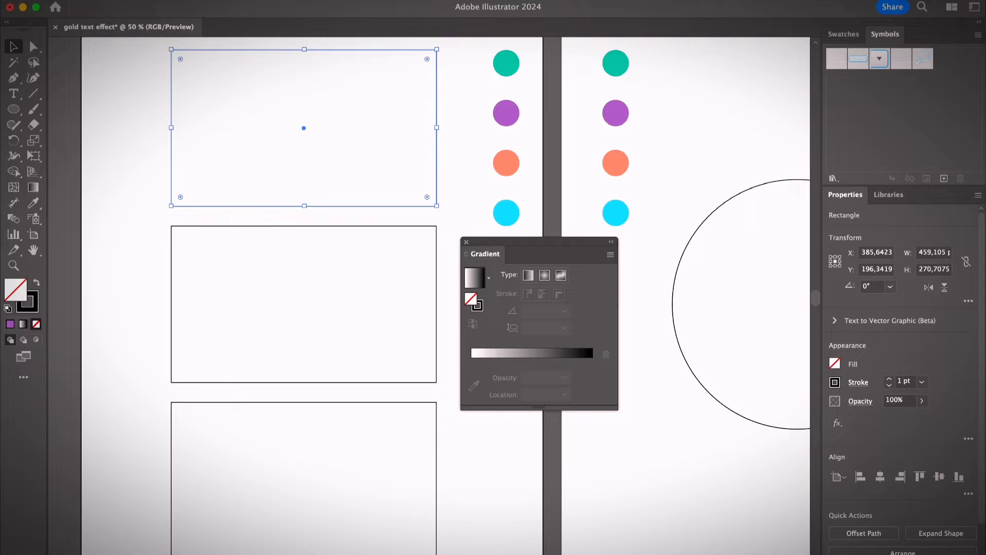
pyautogui.press('super+shift+a')
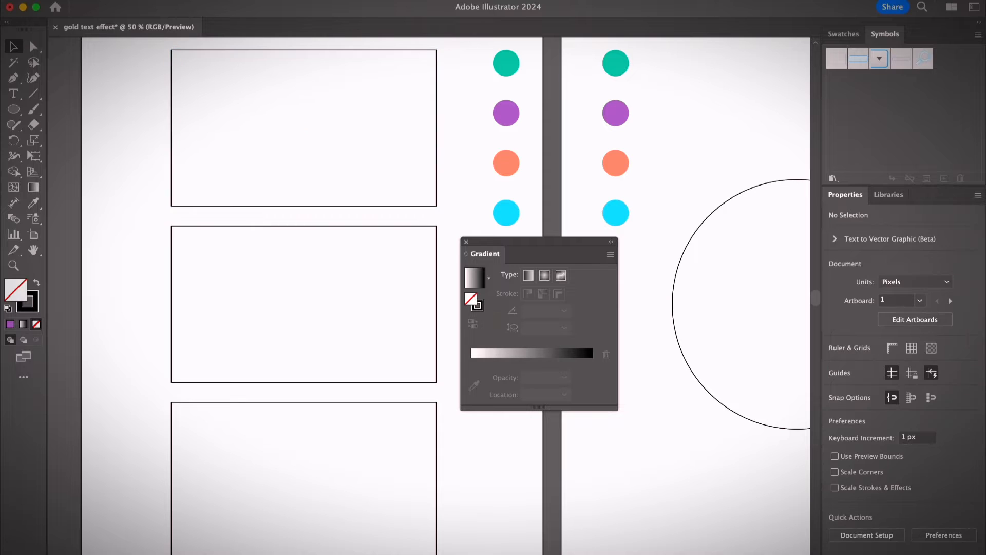
pyautogui.moveTo(482, 45); pyautogui.dragTo(522, 237)
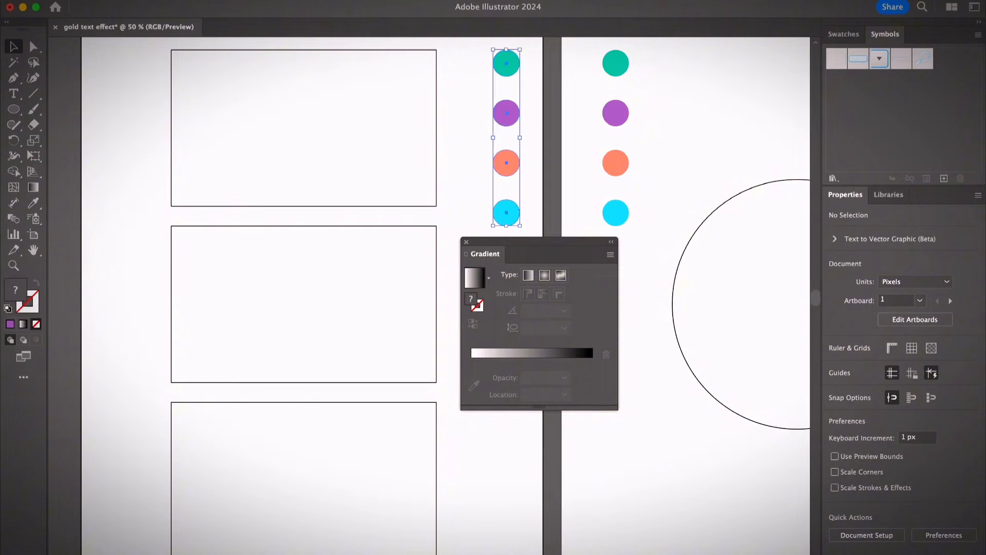
pyautogui.press('super+shift+a')
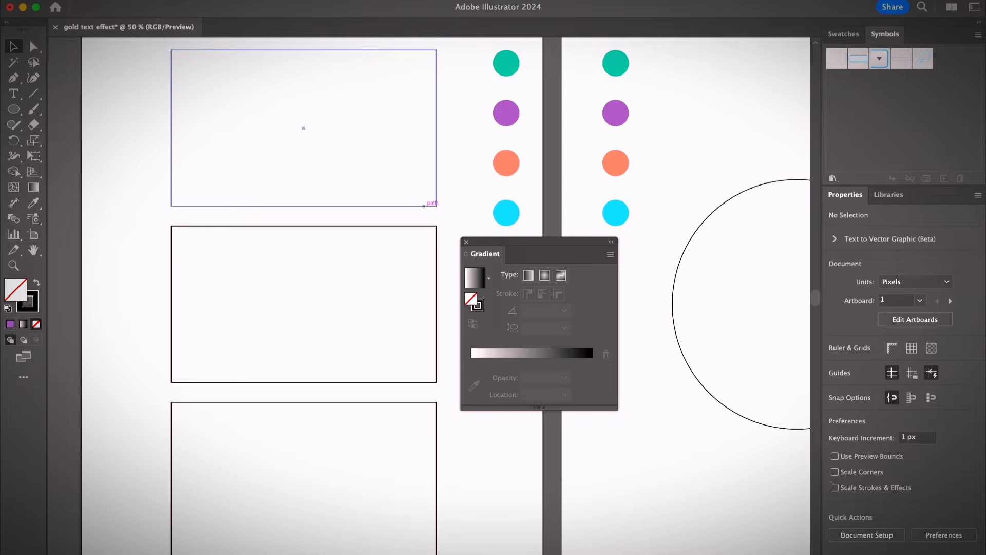
# - Fill the top rectangle with a linear gradient and colour its starting stop by sampling the green circle
pyautogui.click(422, 205)
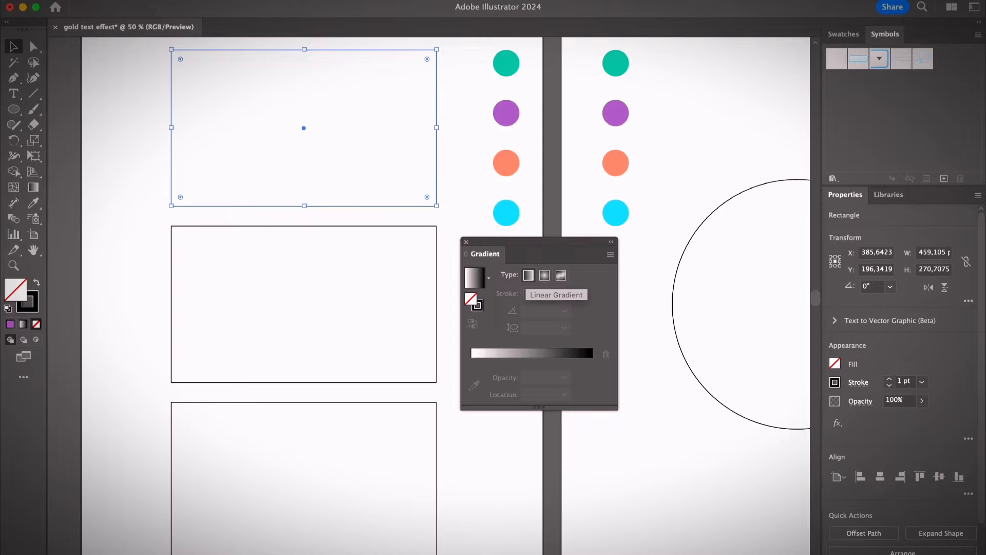
pyautogui.click(529, 276)
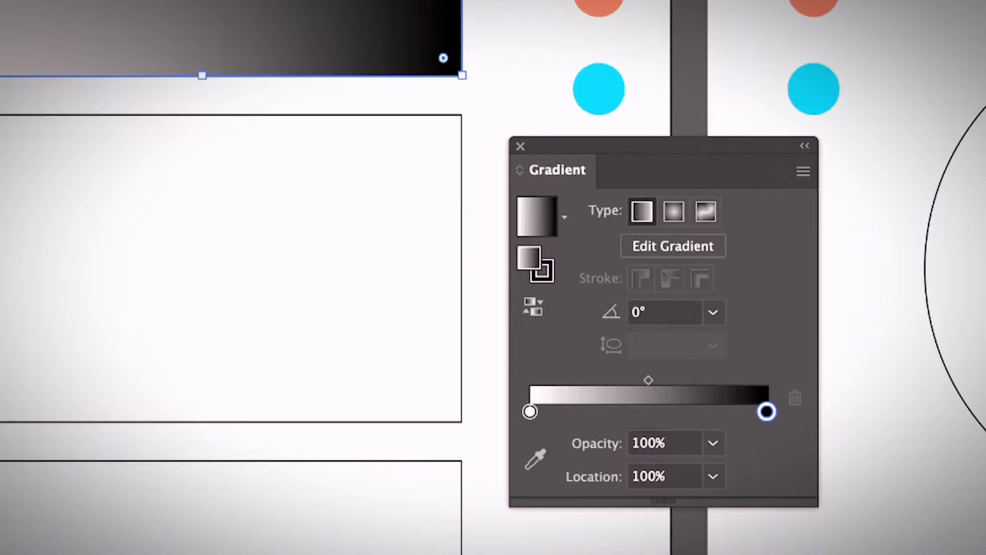
pyautogui.click(530, 411)
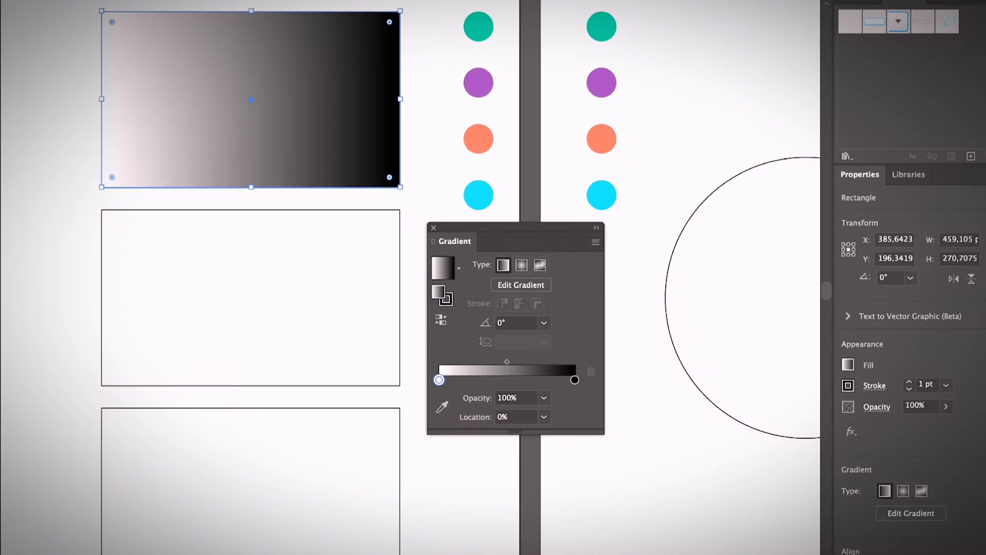
pyautogui.doubleClick(439, 380)
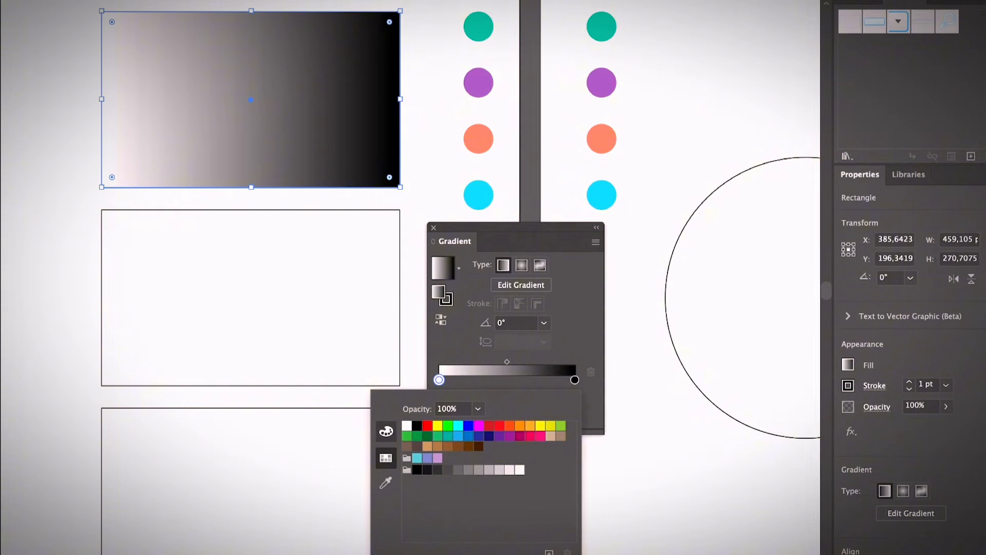
pyautogui.click(387, 431)
pyautogui.click(387, 483)
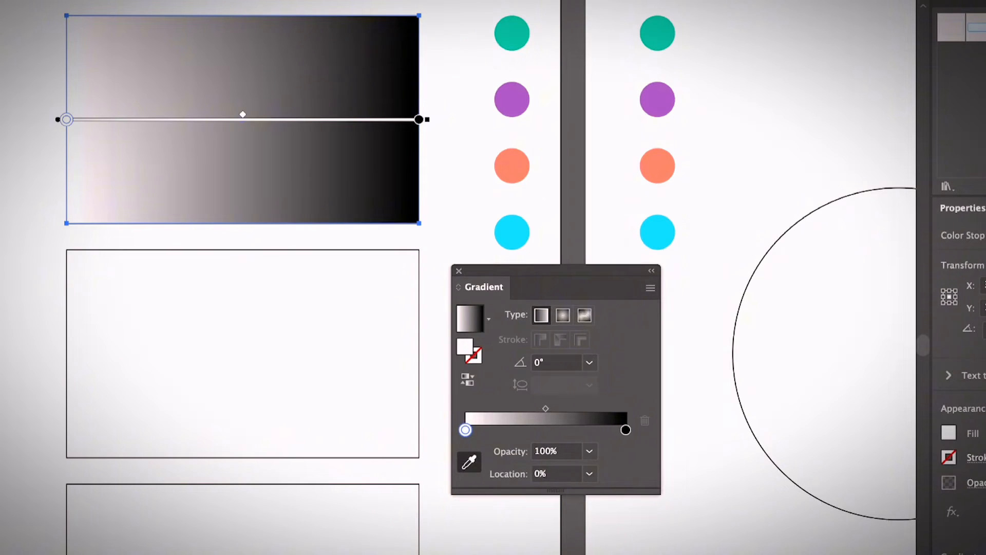
pyautogui.click(512, 33)
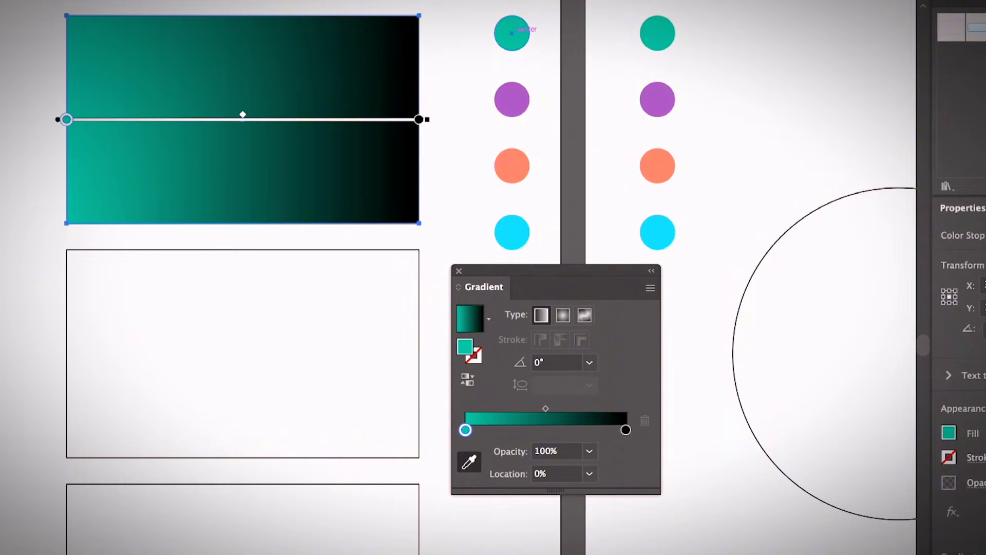
# - Colour the gradient's end stop from the orange circle and add a purple stop at about 65% sampled from the purple circle
pyautogui.click(626, 429)
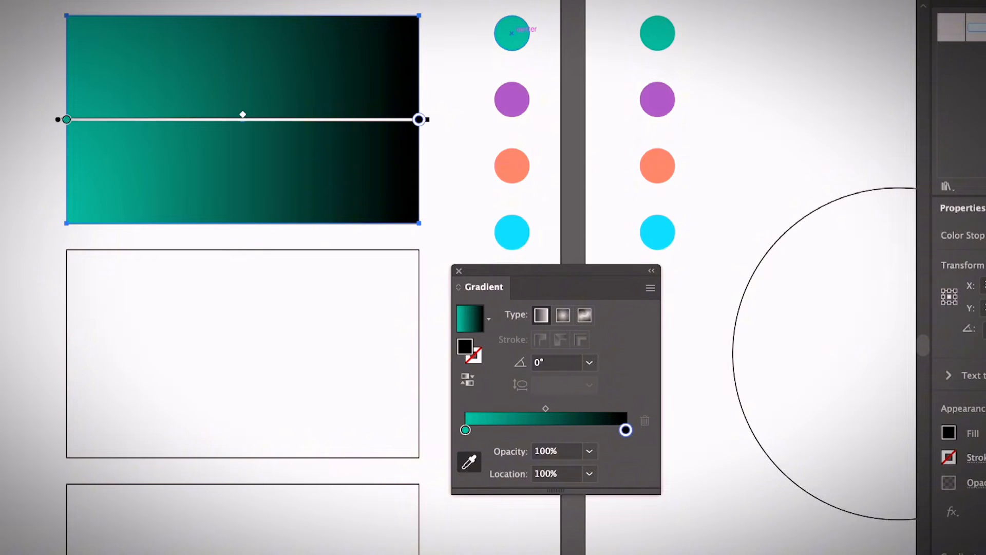
pyautogui.click(511, 165)
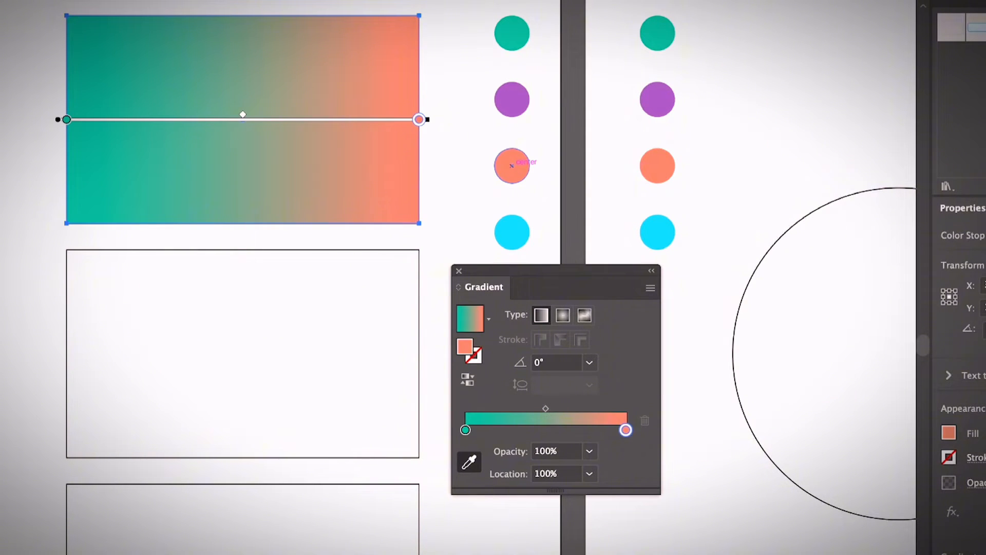
pyautogui.click(571, 430)
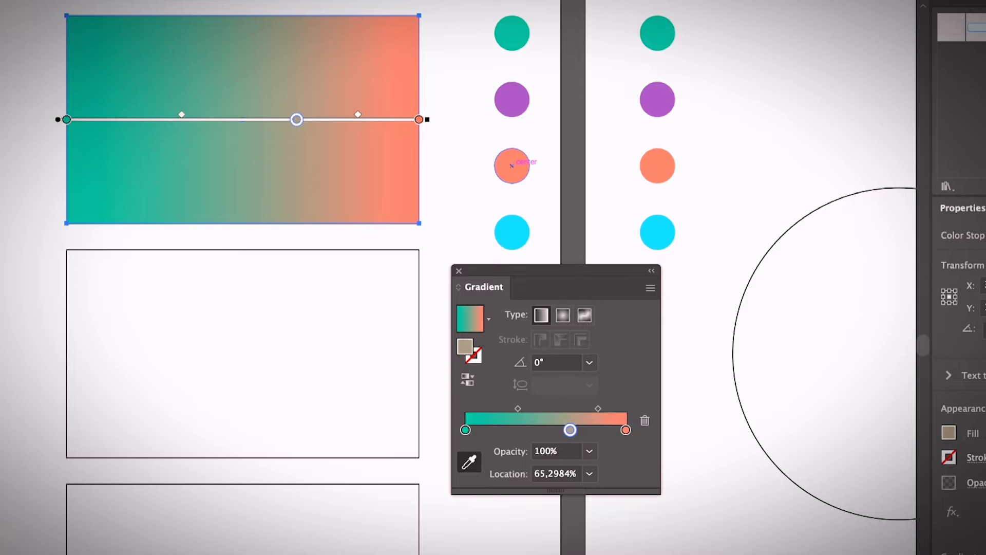
pyautogui.click(512, 99)
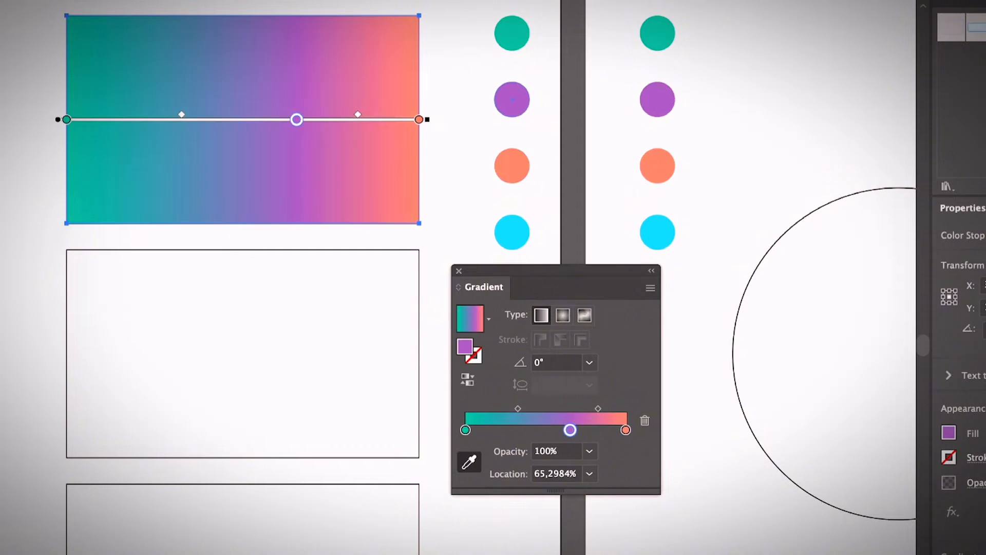
# - Move both gradient midpoints away from the purple stop and tilt the linear gradient to about -9.2°
pyautogui.moveTo(359, 114)
pyautogui.mouseDown()
pyautogui.moveTo(385, 114)
pyautogui.moveTo(326, 114)
pyautogui.moveTo(385, 114)
pyautogui.mouseUp()
pyautogui.moveTo(181, 114); pyautogui.dragTo(155, 114)
pyautogui.moveTo(427, 119)
pyautogui.mouseDown()
pyautogui.moveTo(427, 177)
pyautogui.moveTo(429, 136)
pyautogui.moveTo(414, 205)
pyautogui.moveTo(429, 94)
pyautogui.moveTo(427, 149)
pyautogui.mouseUp()
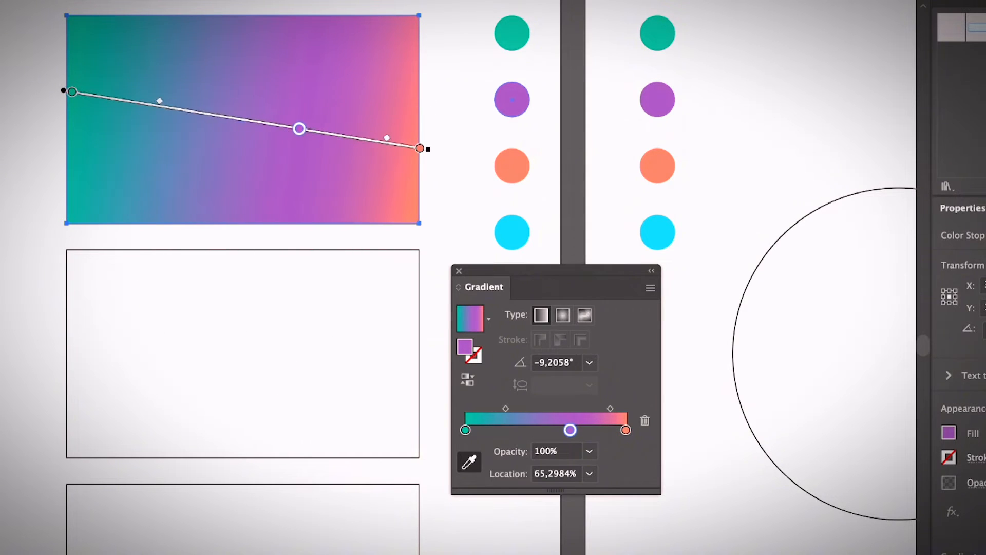
pyautogui.press('super+shift+a')
# - Fill the middle rectangle with a radial gradient and move its purple stop to about 34%
pyautogui.click(329, 250)
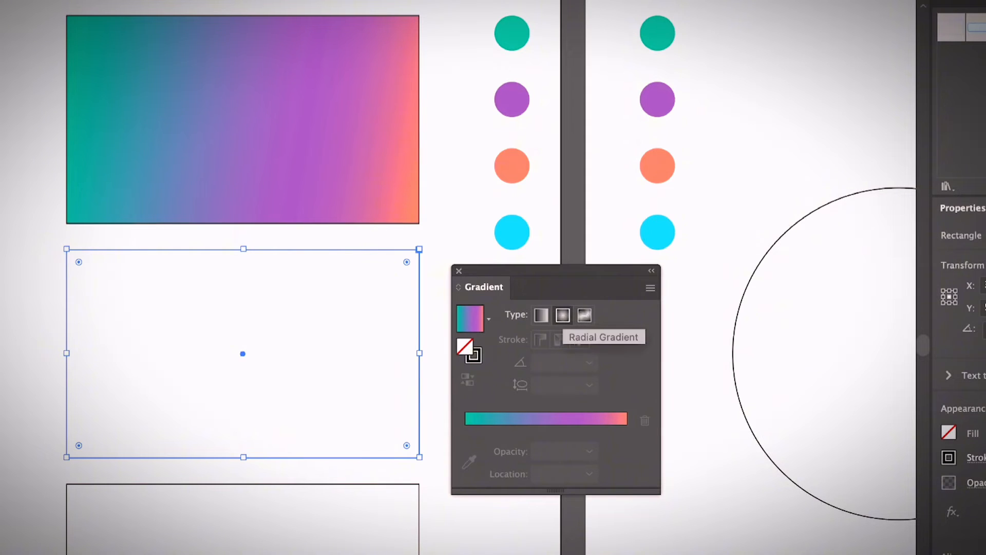
pyautogui.click(563, 315)
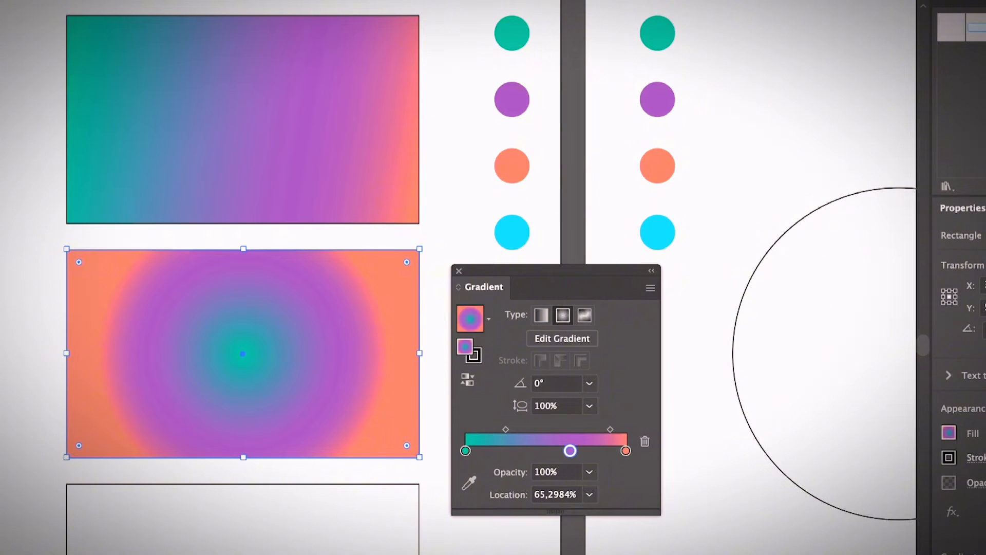
pyautogui.moveTo(570, 450); pyautogui.dragTo(481, 429)
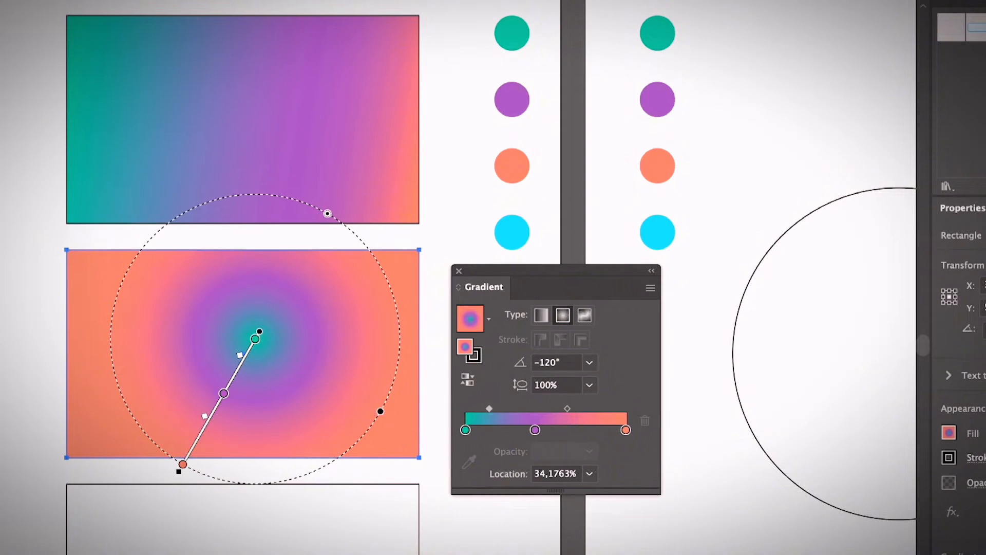
# - Reposition the radial gradient's centre, shift its green stop to about 4.4% and rotate the gradient to about 56.4°
pyautogui.moveTo(255, 339)
pyautogui.mouseDown()
pyautogui.moveTo(247, 353)
pyautogui.moveTo(307, 309)
pyautogui.moveTo(344, 297)
pyautogui.moveTo(405, 306)
pyautogui.moveTo(359, 332)
pyautogui.mouseUp()
pyautogui.moveTo(288, 337)
pyautogui.mouseDown()
pyautogui.moveTo(302, 337)
pyautogui.moveTo(231, 373)
pyautogui.moveTo(264, 350)
pyautogui.moveTo(263, 338)
pyautogui.moveTo(363, 337)
pyautogui.moveTo(229, 349)
pyautogui.mouseUp()
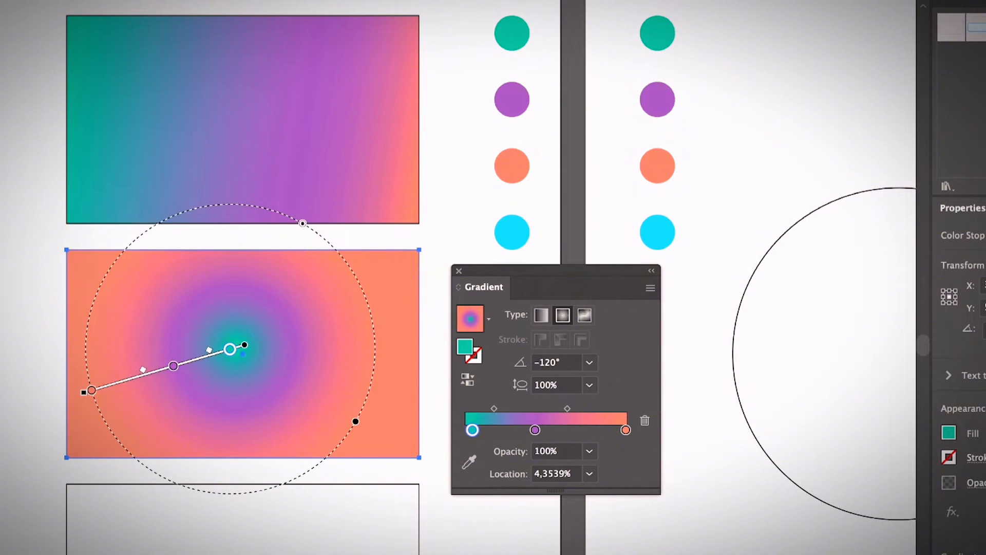
pyautogui.moveTo(91, 390); pyautogui.dragTo(309, 229)
pyautogui.press('v')
pyautogui.click(350, 471)
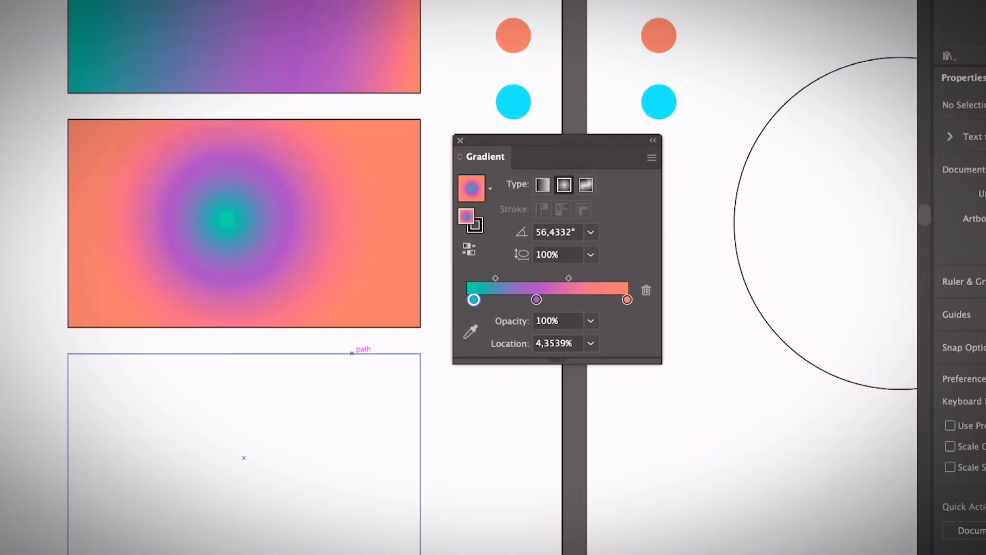
# - Fill the bottom rectangle with a freeform gradient drawn with points
pyautogui.click(352, 353)
pyautogui.scroll(-1, 352, 353)
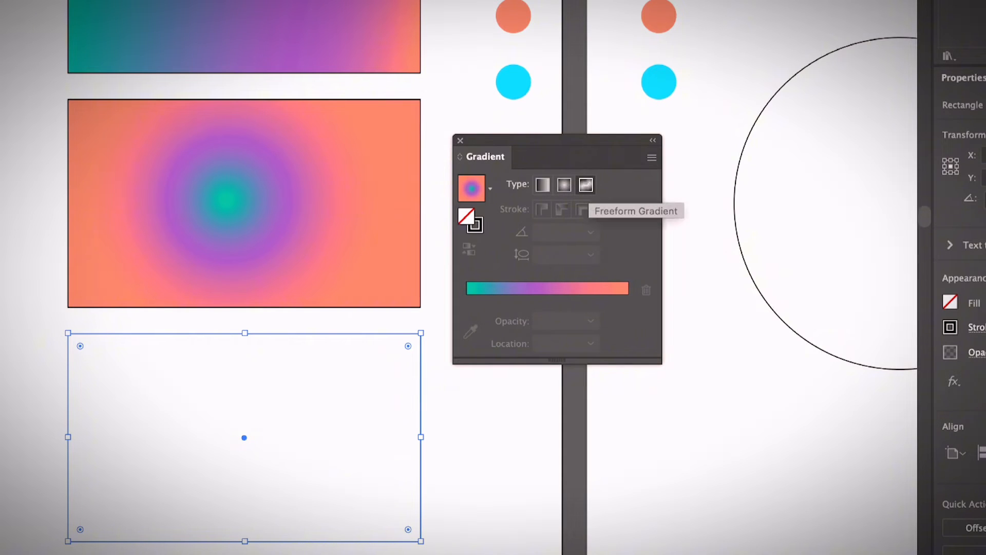
pyautogui.click(585, 185)
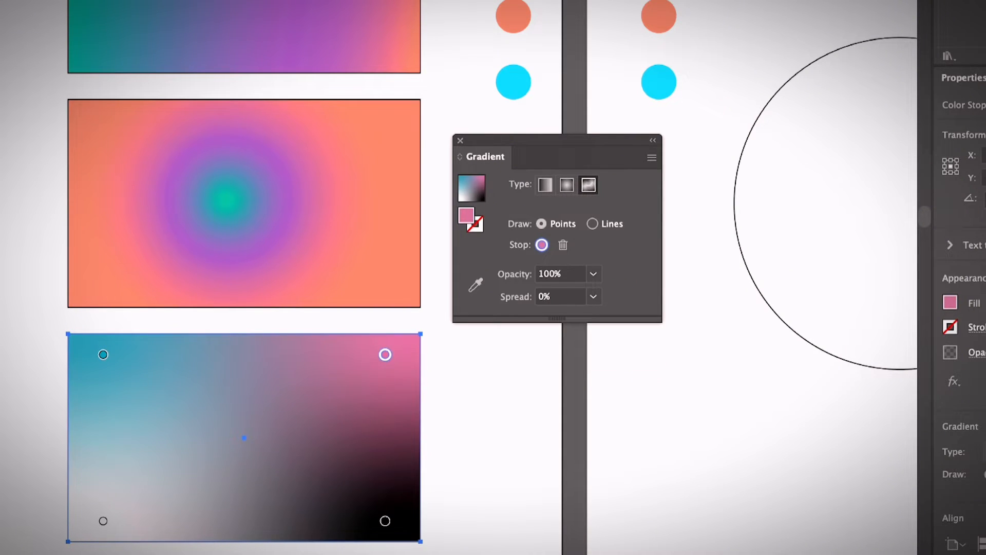
pyautogui.scroll(-1, 386, 360)
pyautogui.scroll(3, 385, 359)
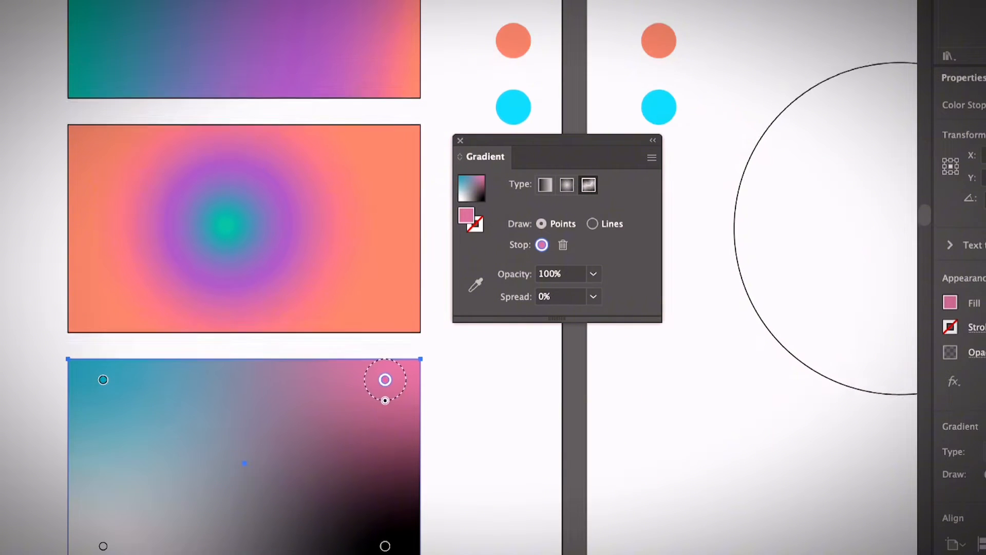
pyautogui.click(103, 380)
pyautogui.click(102, 546)
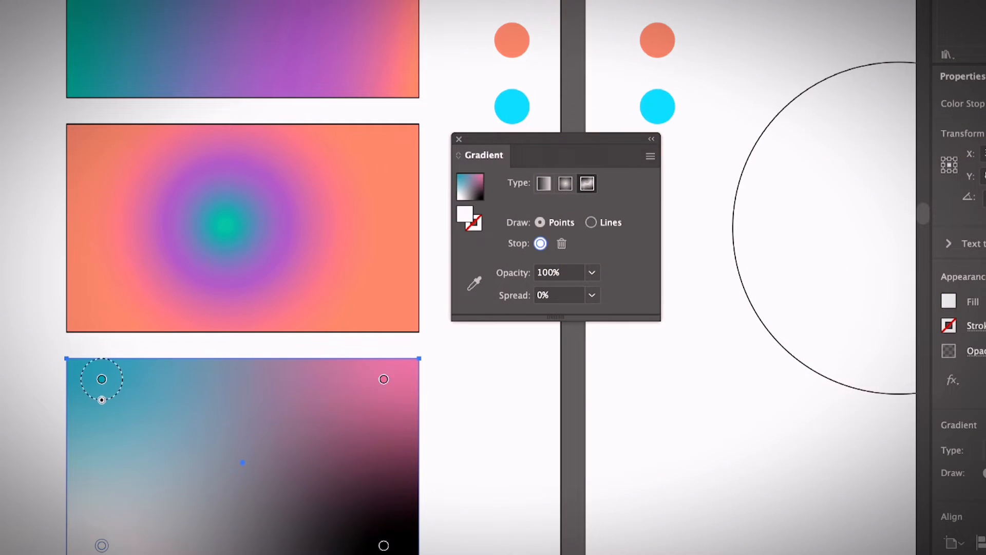
pyautogui.click(102, 379)
pyautogui.click(384, 380)
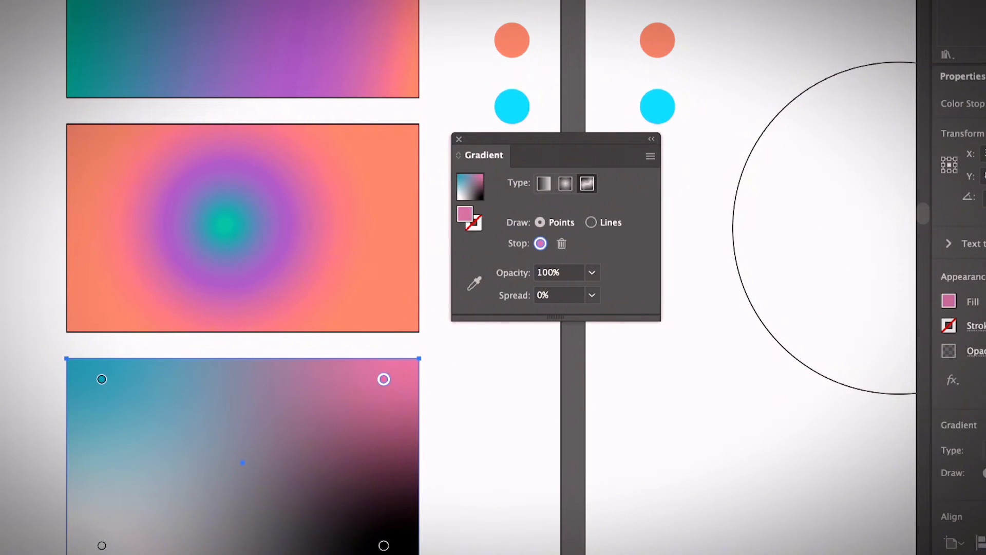
# - Sample the orange circle for the freeform gradient's lower-right point and the cyan circle for its upper-left point
pyautogui.click(384, 545)
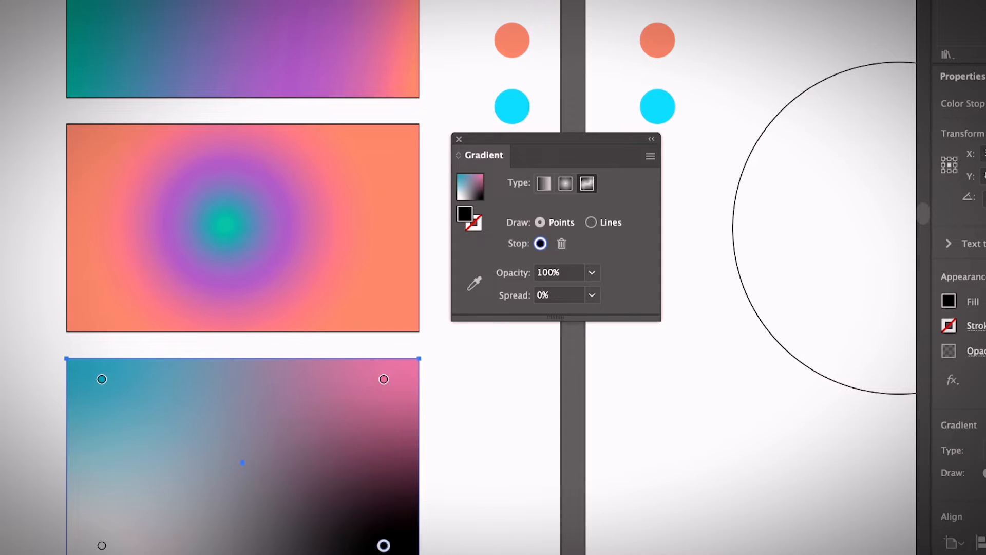
pyautogui.click(474, 283)
pyautogui.click(512, 40)
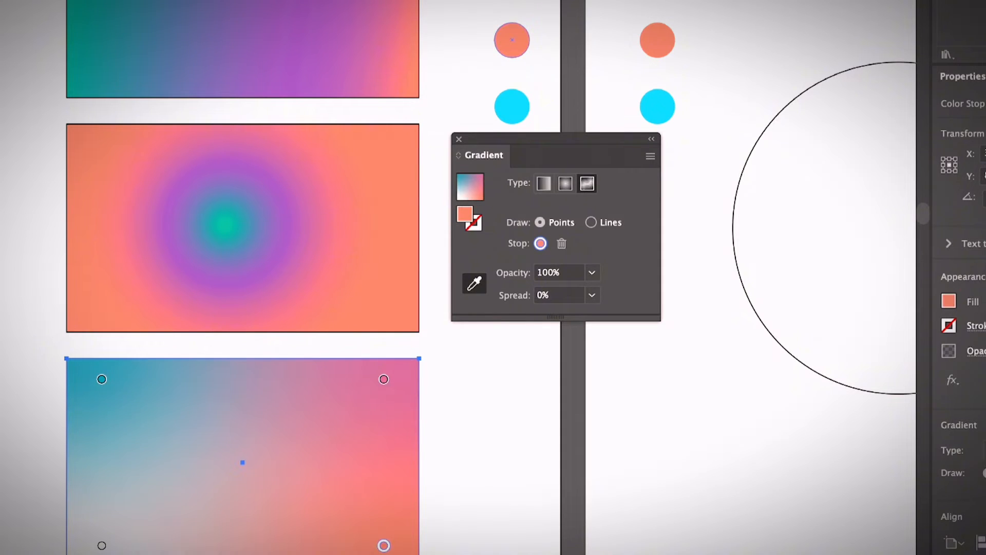
pyautogui.click(102, 379)
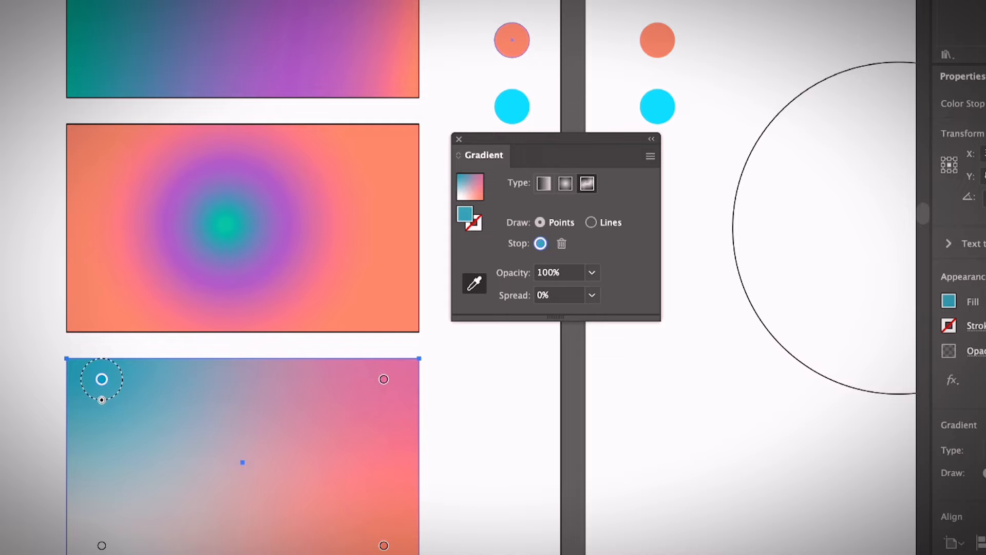
pyautogui.click(513, 107)
# - Recolour the freeform gradient's lower-left point with the yellow-orange swatch
pyautogui.click(102, 545)
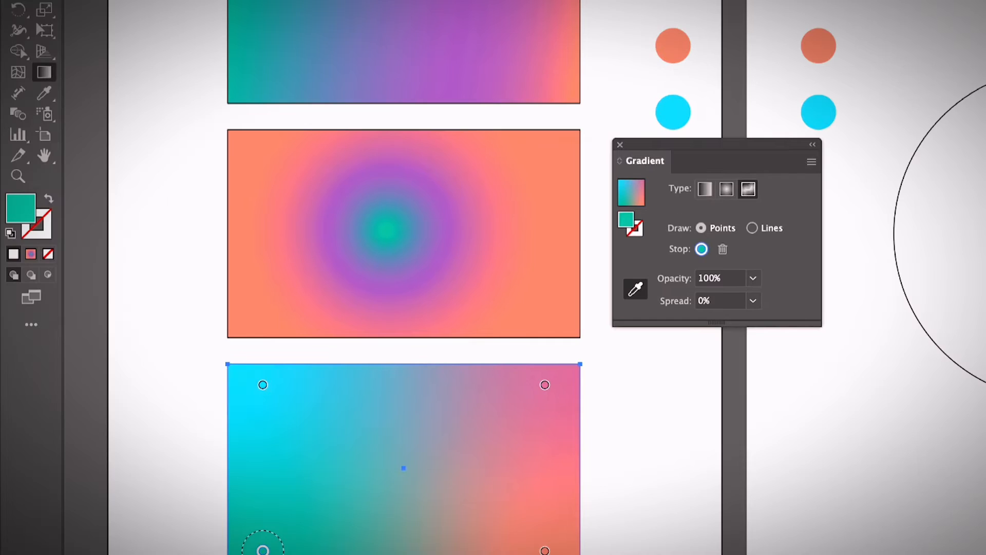
pyautogui.doubleClick(102, 545)
pyautogui.click(211, 375)
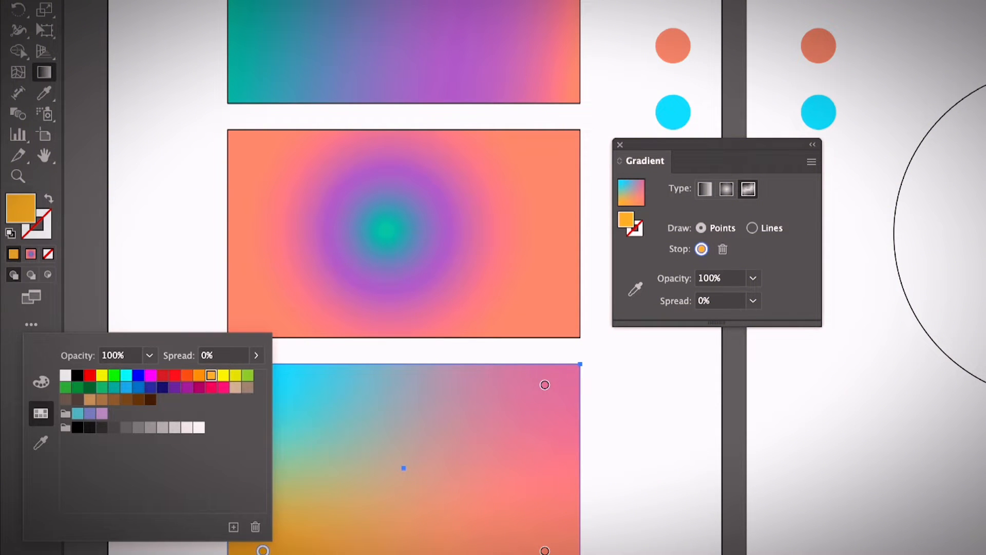
pyautogui.press('Escape')
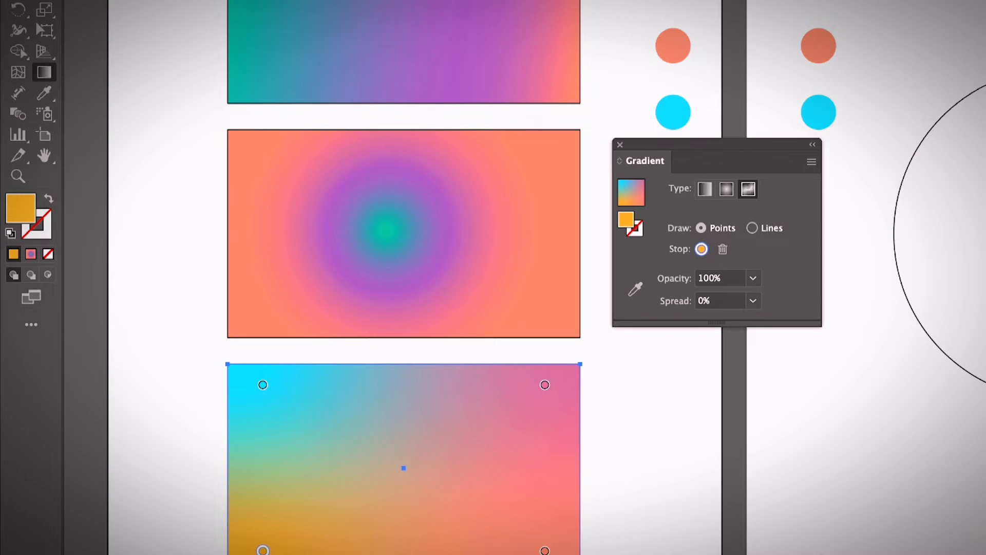
# - Add a colour point just above and right of the freeform gradient's centre and recolour it with the yellow swatch
pyautogui.click(452, 428)
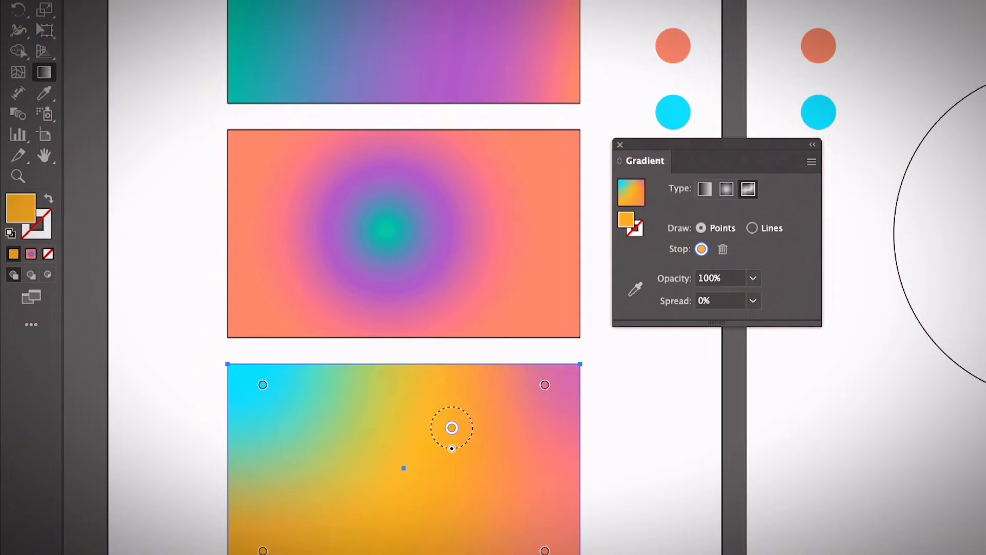
pyautogui.scroll(-2, 404, 278)
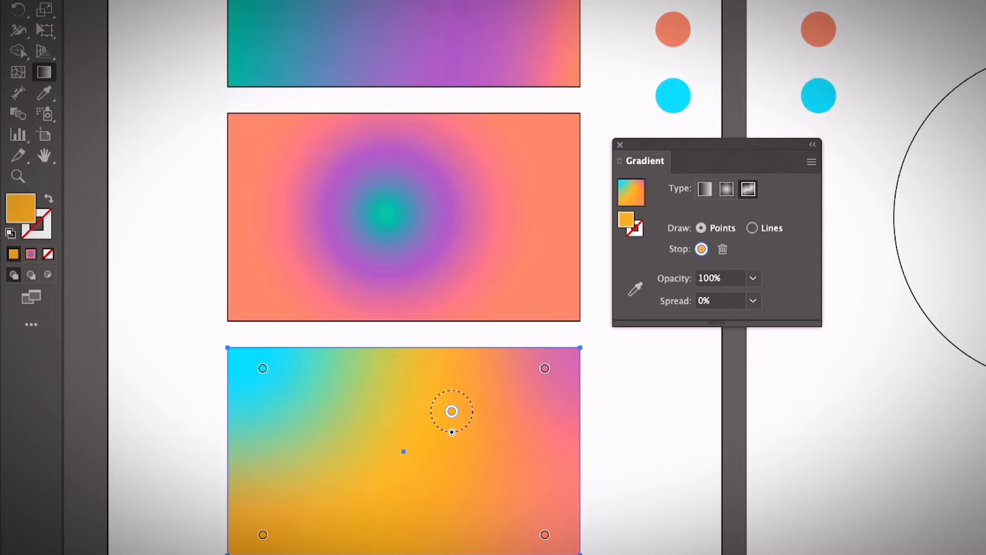
pyautogui.moveTo(452, 411); pyautogui.dragTo(452, 426)
pyautogui.doubleClick(451, 426)
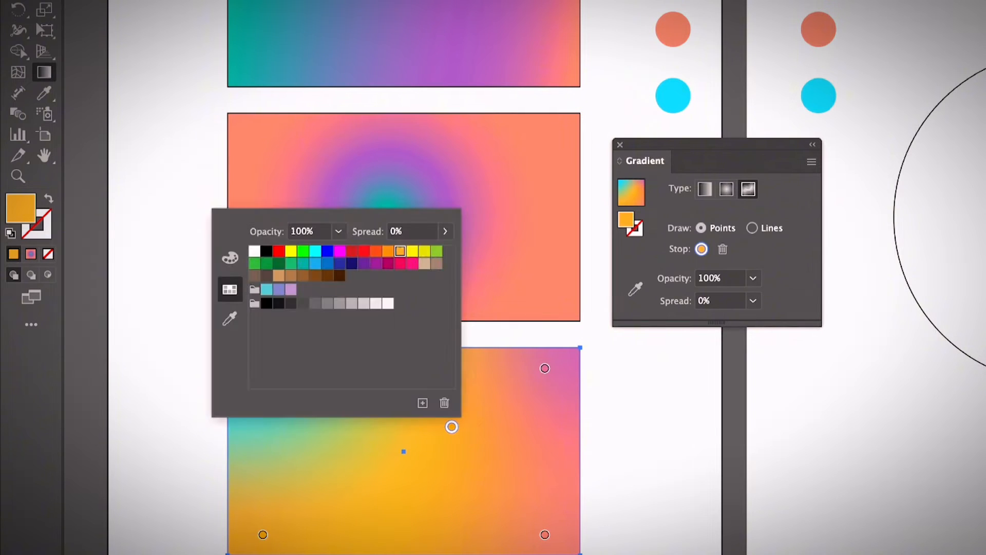
pyautogui.click(315, 250)
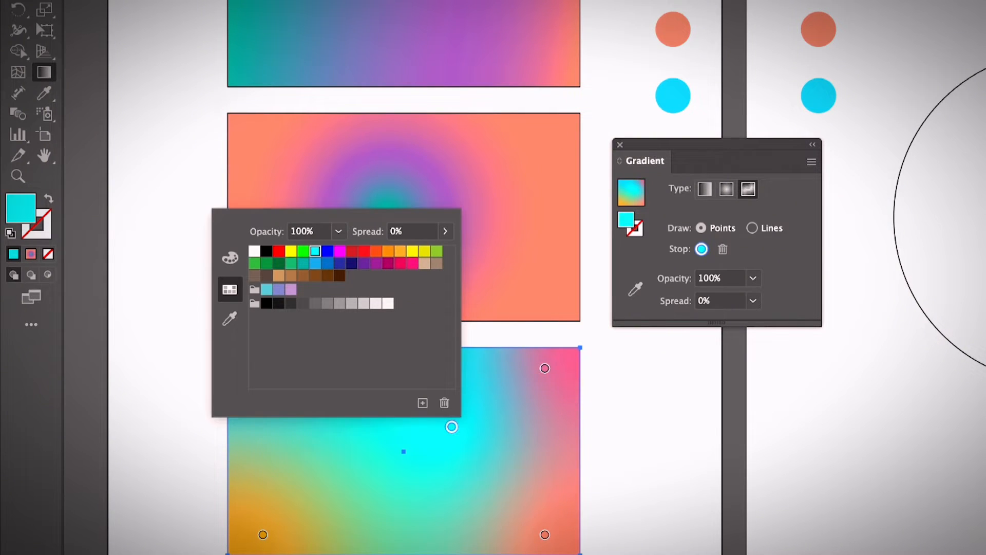
pyautogui.click(291, 250)
pyautogui.moveTo(451, 427)
pyautogui.mouseDown()
pyautogui.moveTo(470, 452)
pyautogui.moveTo(407, 445)
pyautogui.moveTo(457, 425)
pyautogui.mouseUp()
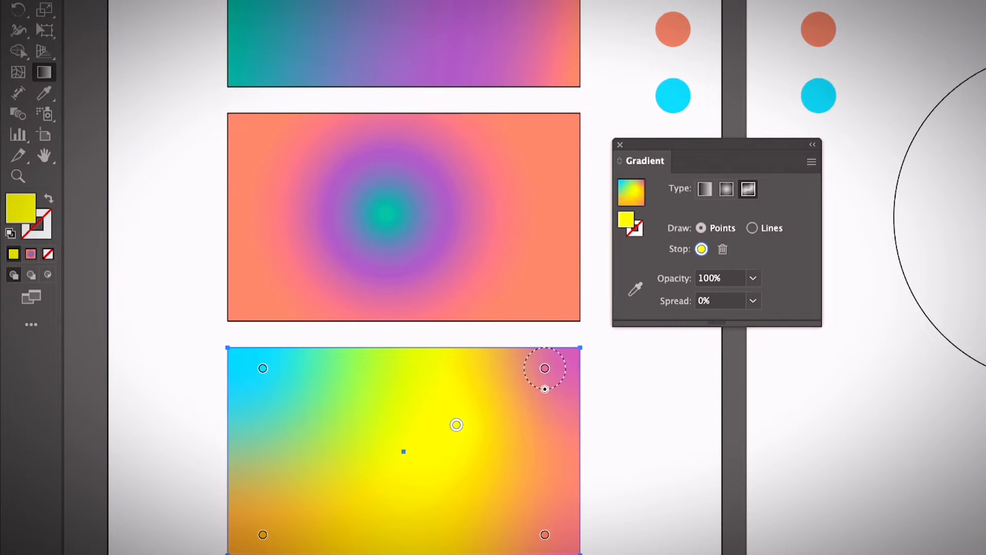
# - Move the freeform gradient's four corner points inward and shift the yellow point towards the rectangle's right edge
pyautogui.moveTo(545, 368); pyautogui.dragTo(465, 395)
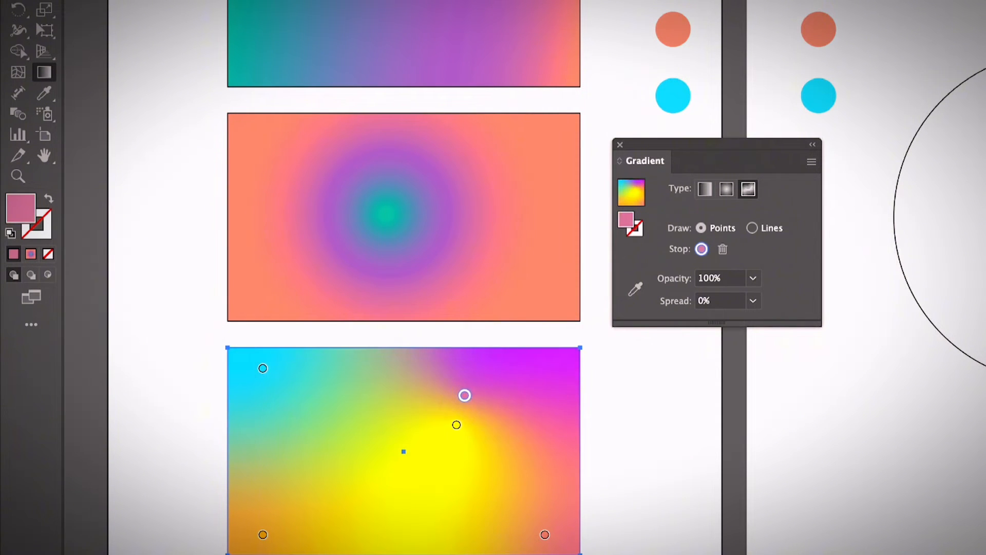
pyautogui.moveTo(263, 368); pyautogui.dragTo(311, 414)
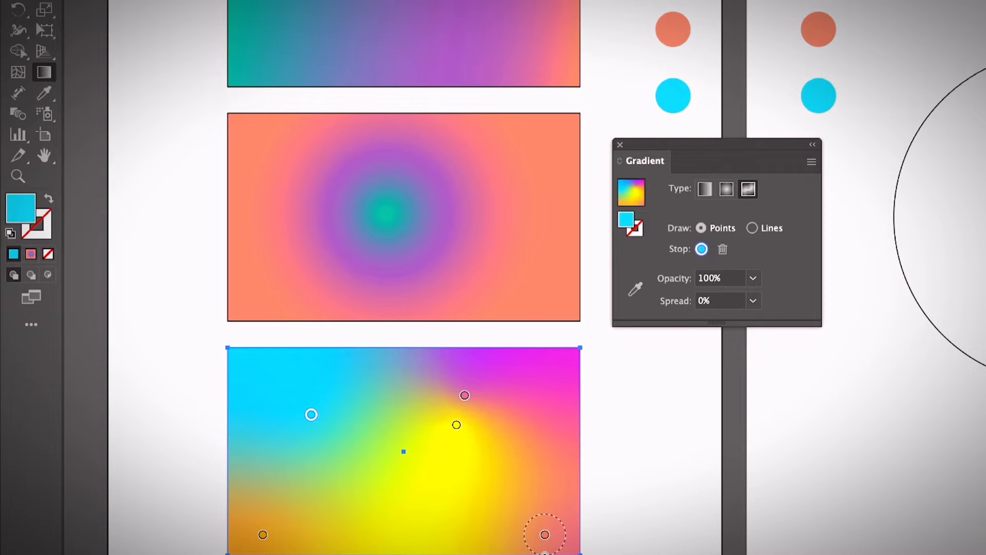
pyautogui.moveTo(545, 535); pyautogui.dragTo(485, 514)
pyautogui.moveTo(263, 534); pyautogui.dragTo(296, 498)
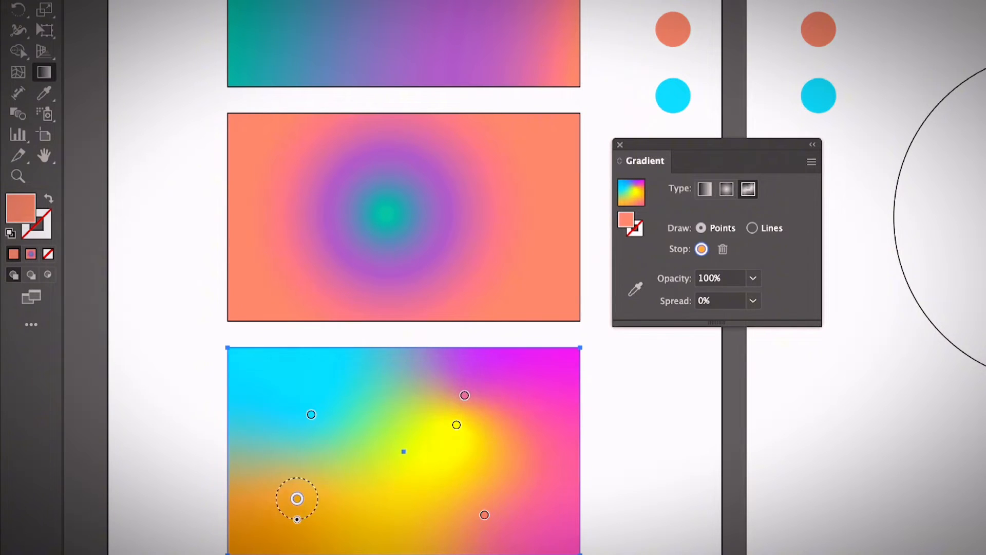
pyautogui.moveTo(457, 425); pyautogui.dragTo(525, 438)
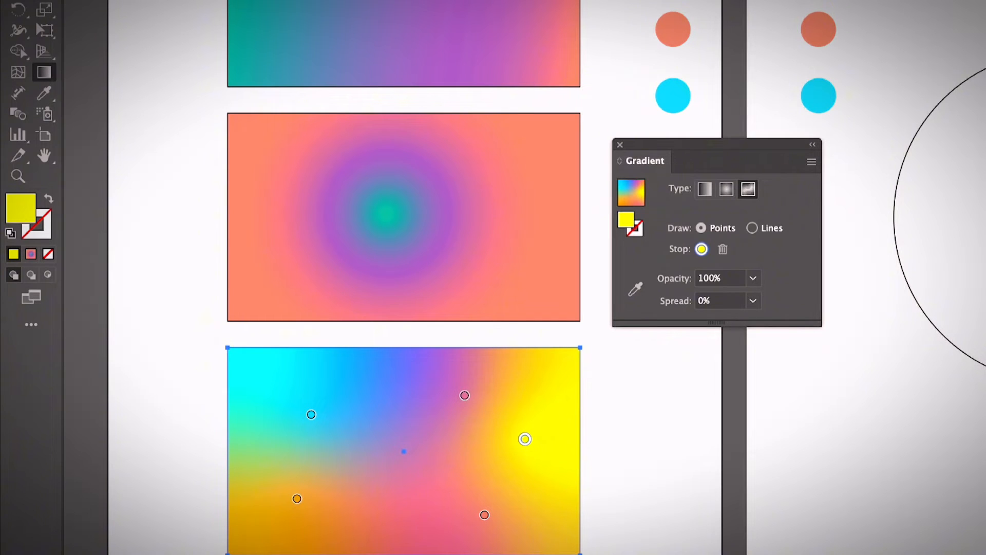
# - Add another point near the freeform gradient's centre and delete the pink point above it
pyautogui.click(454, 451)
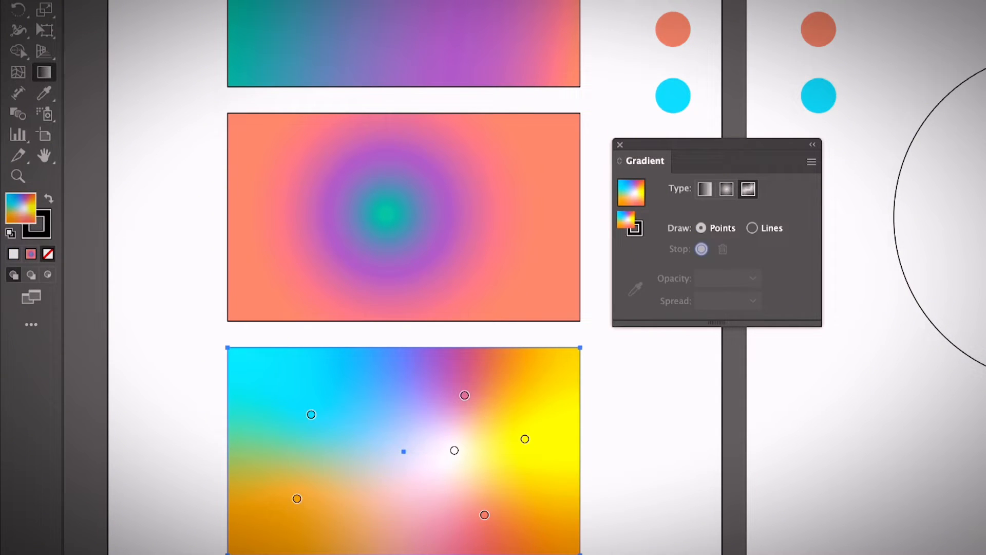
pyautogui.click(464, 395)
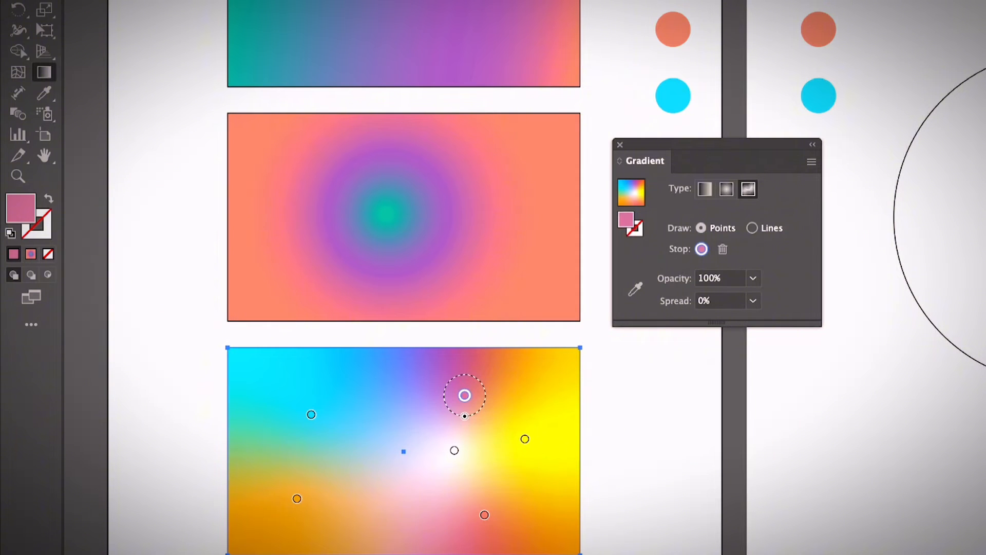
pyautogui.press('Delete')
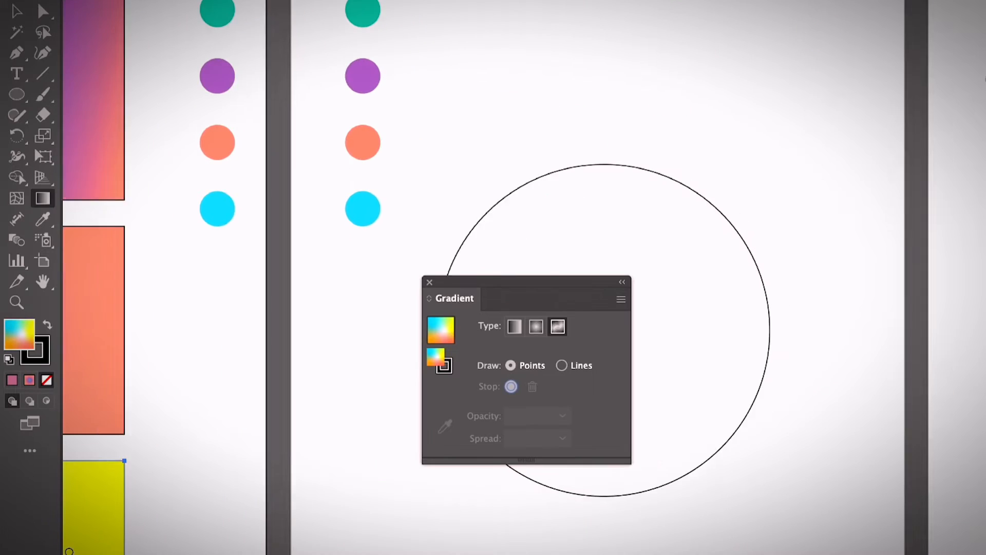
# - Fill the large empty circle on the next artboard with the colour sampled from the small cyan circle
pyautogui.hscroll(1, 573, 277)
pyautogui.moveTo(527, 284); pyautogui.dragTo(281, 261)
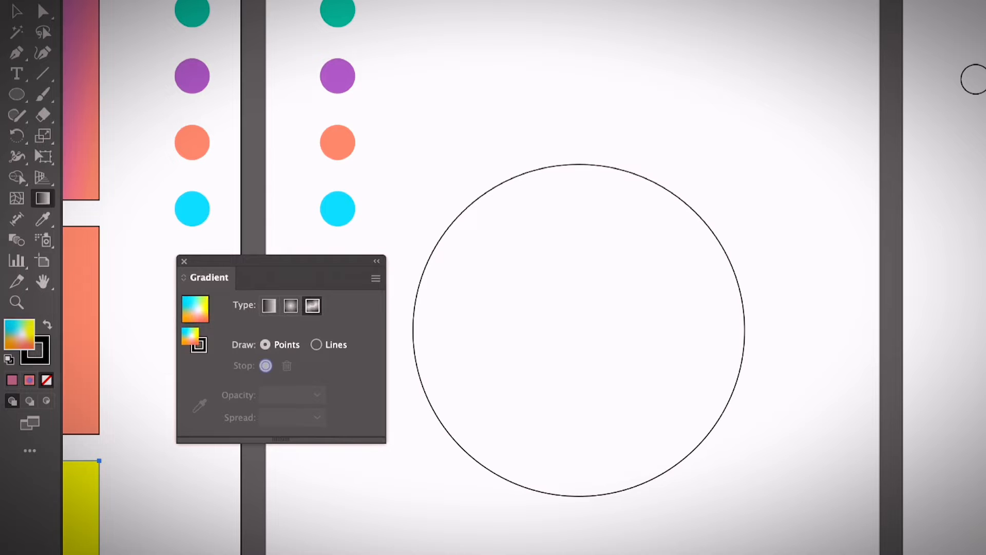
pyautogui.moveTo(281, 261); pyautogui.dragTo(298, 249)
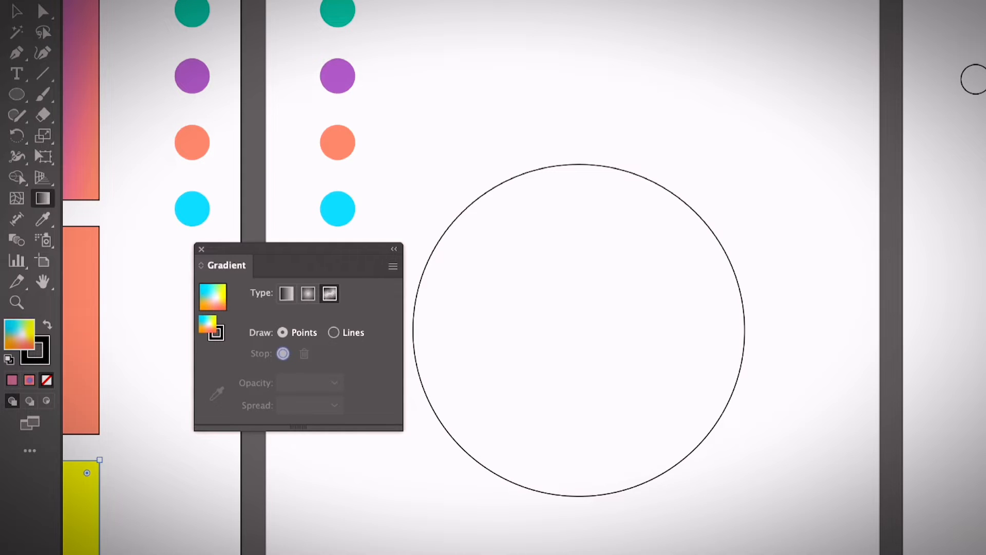
pyautogui.press('v')
pyautogui.click(579, 164)
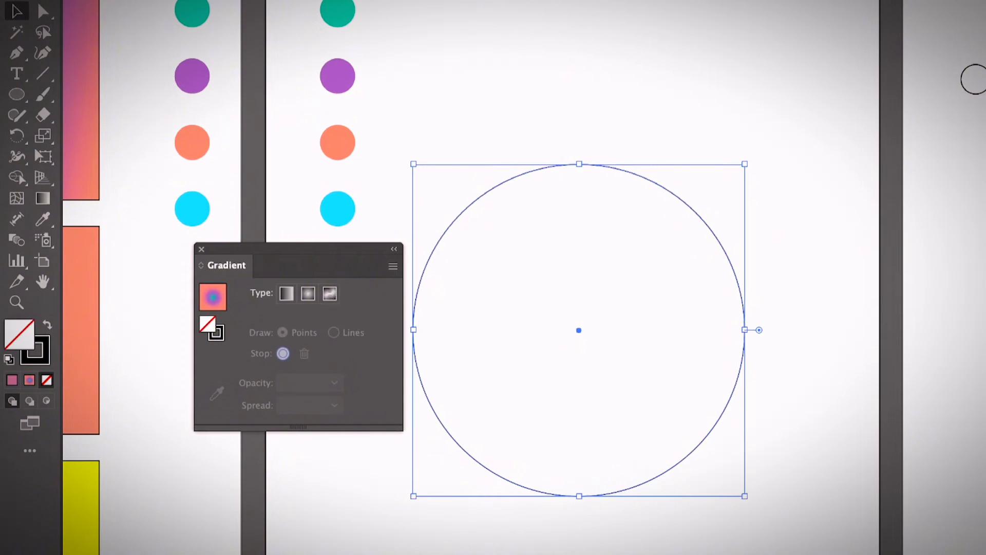
pyautogui.moveTo(298, 249); pyautogui.dragTo(210, 450)
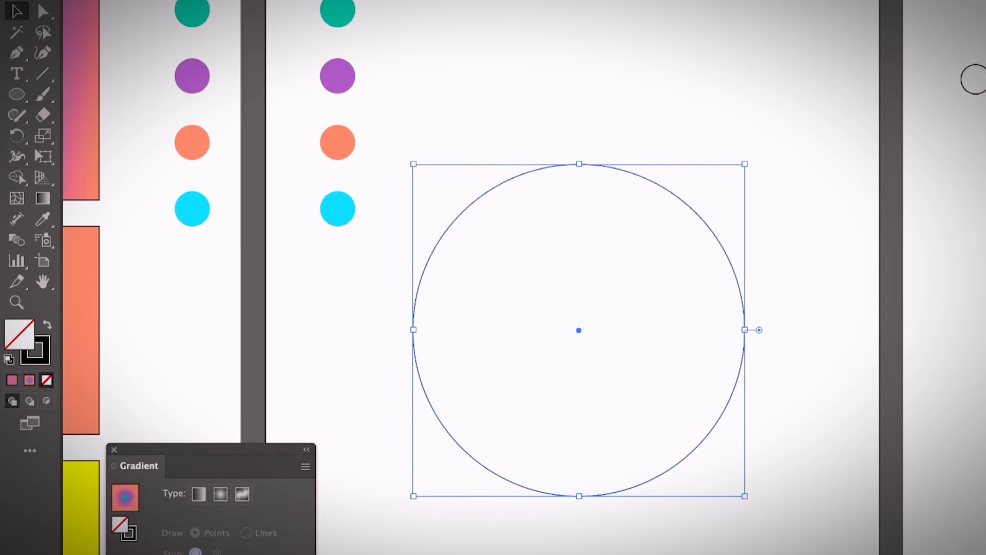
pyautogui.scroll(2, 579, 278)
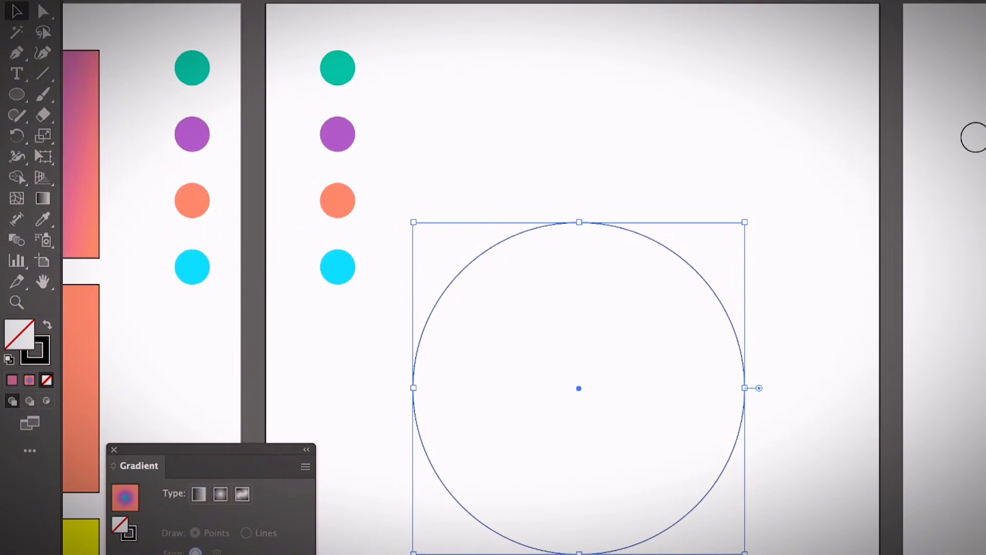
pyautogui.scroll(-1, 580, 278)
pyautogui.hscroll(-1, 579, 277)
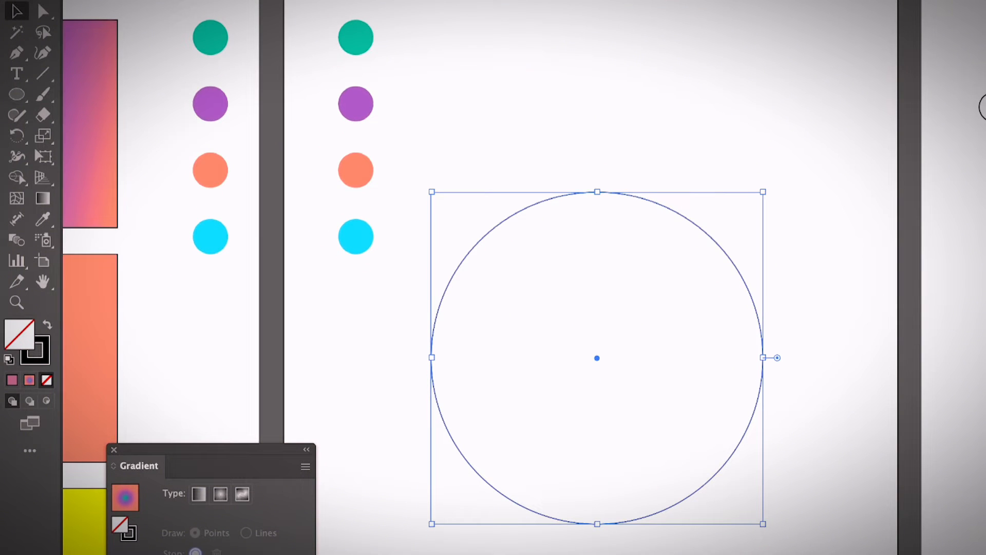
pyautogui.press('i')
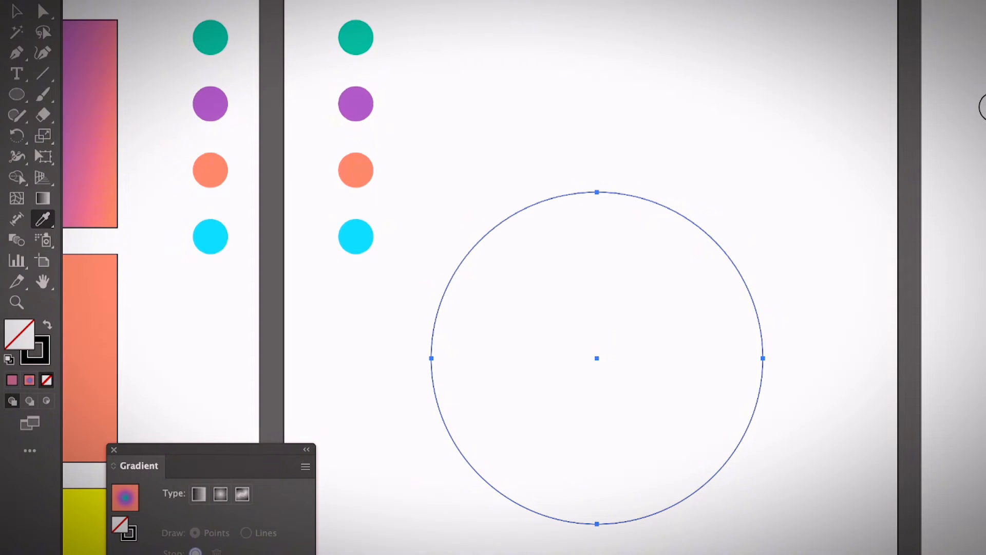
pyautogui.click(355, 236)
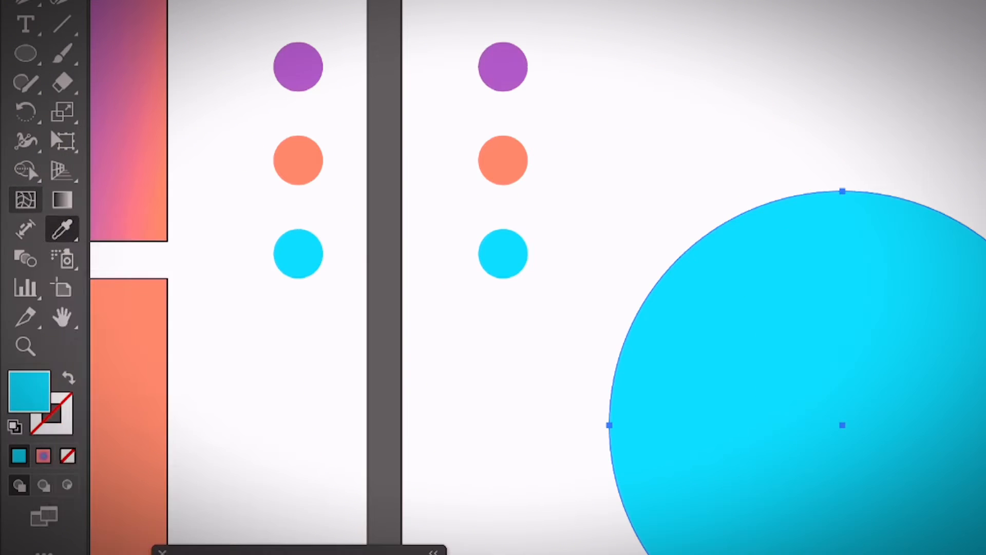
# - Add gradient mesh points to the large cyan circle at its upper left, right middle and lower centre
pyautogui.click(25, 199)
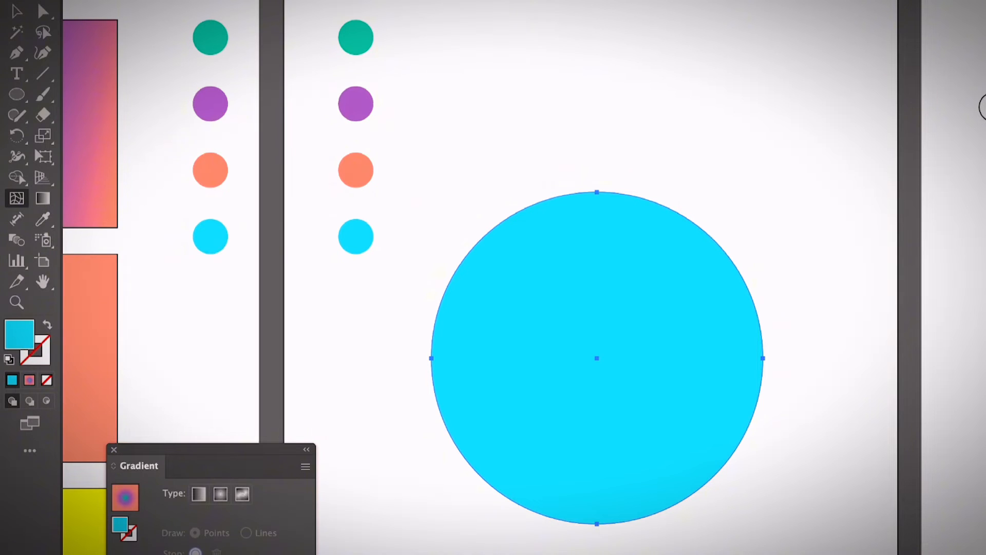
pyautogui.click(532, 259)
pyautogui.click(713, 362)
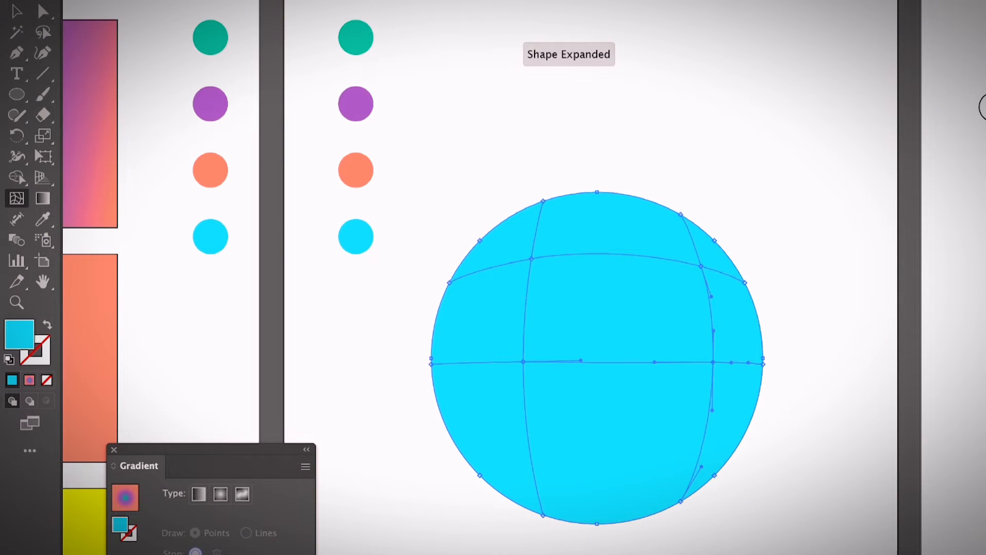
pyautogui.click(571, 449)
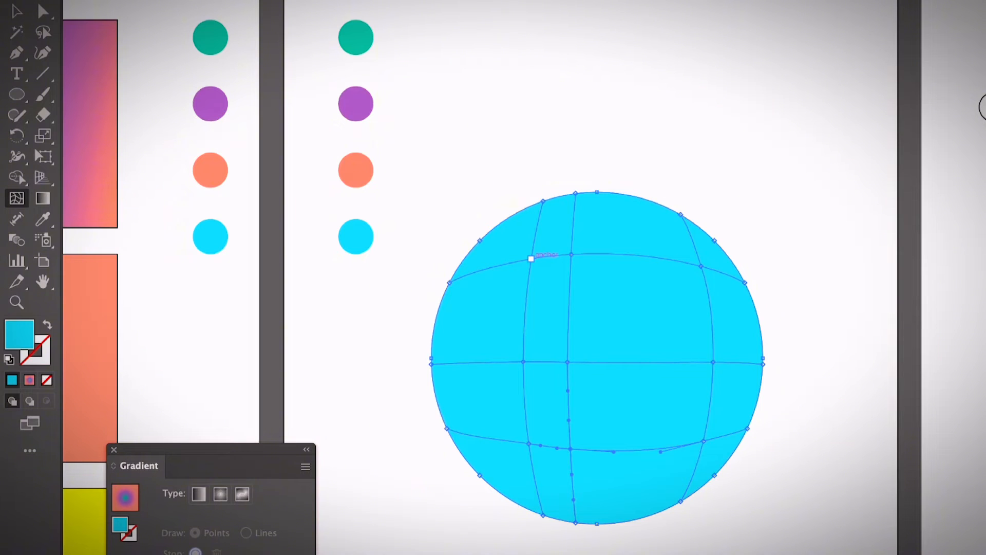
# - Recolour the upper-left mesh point with the orange circle's colour and the right-middle mesh point with the purple circle's colour
pyautogui.click(532, 259)
pyautogui.press('i')
pyautogui.click(355, 170)
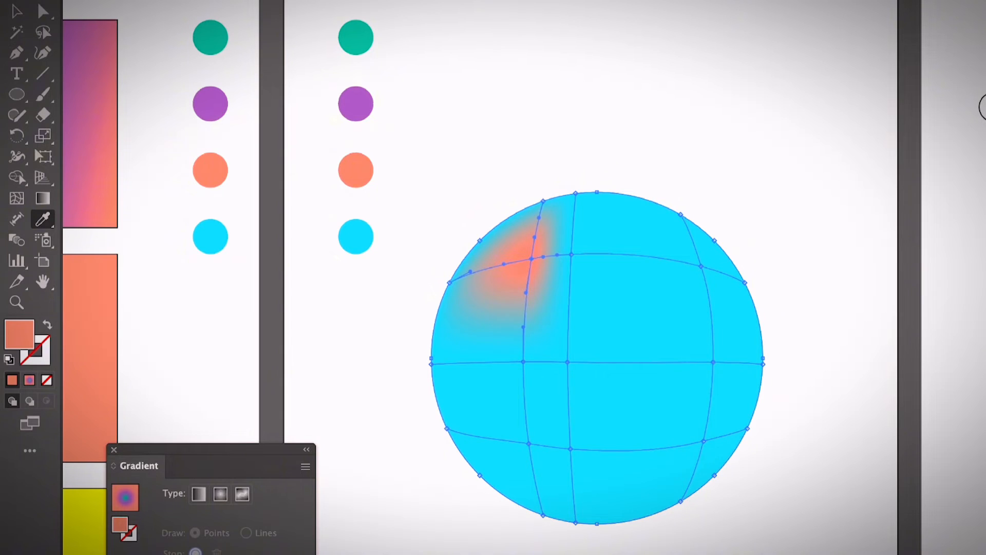
pyautogui.press('u')
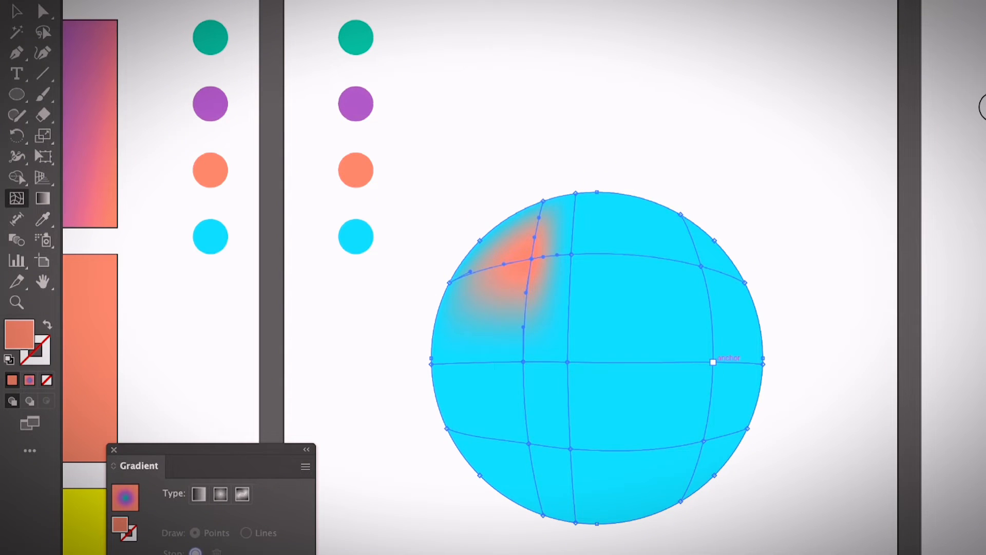
pyautogui.click(713, 362)
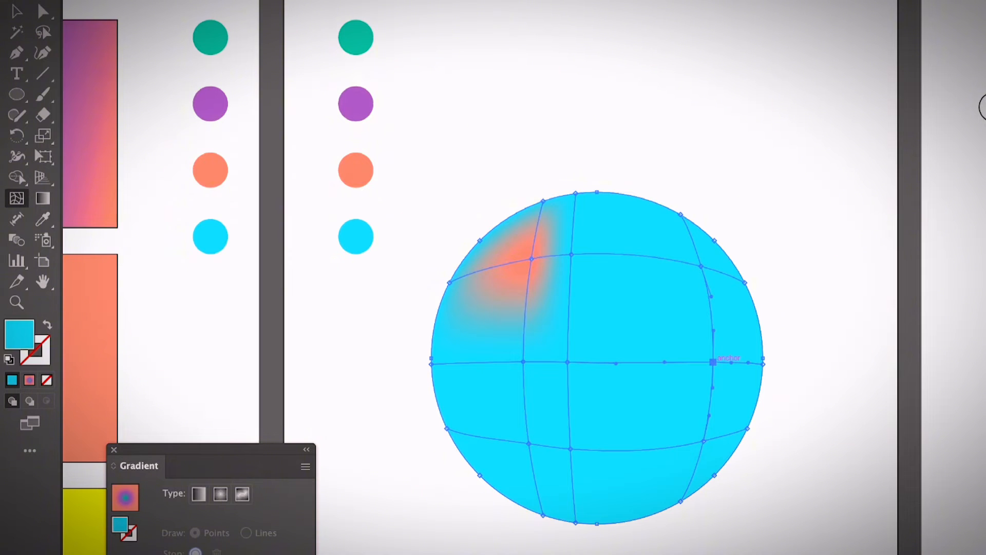
pyautogui.press('i')
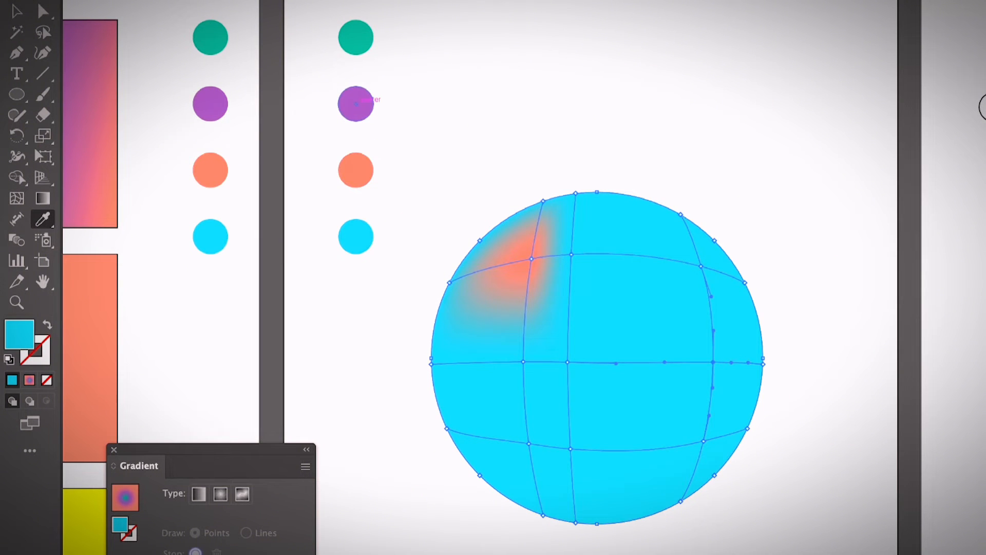
pyautogui.click(356, 103)
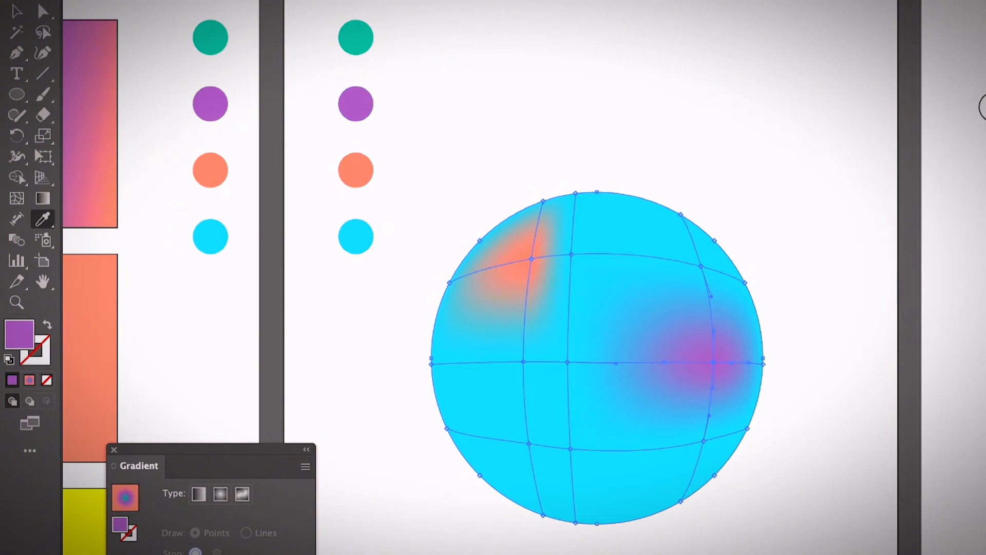
# - Recolour the lower-left mesh point with the green circle's colour and the mesh point near the centre with the orange circle's colour
pyautogui.press('u')
pyautogui.click(528, 443)
pyautogui.press('i')
pyautogui.click(355, 38)
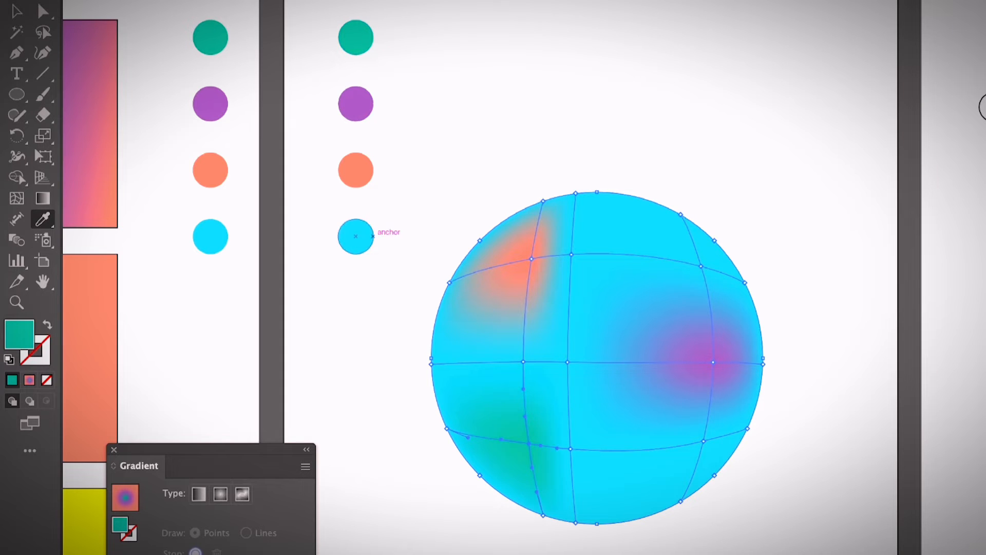
pyautogui.press('u')
pyautogui.click(567, 362)
pyautogui.press('i')
pyautogui.click(356, 170)
# - Move the purple mesh point and the lower-right one downward, and shift the lower-centre mesh point up and right
pyautogui.press('u')
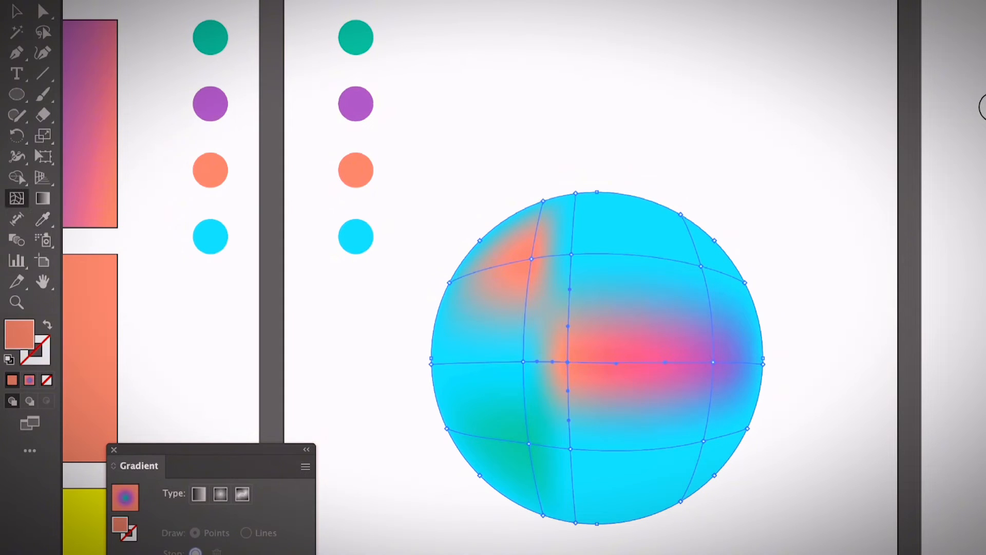
pyautogui.click(713, 362)
pyautogui.moveTo(713, 363); pyautogui.dragTo(673, 467)
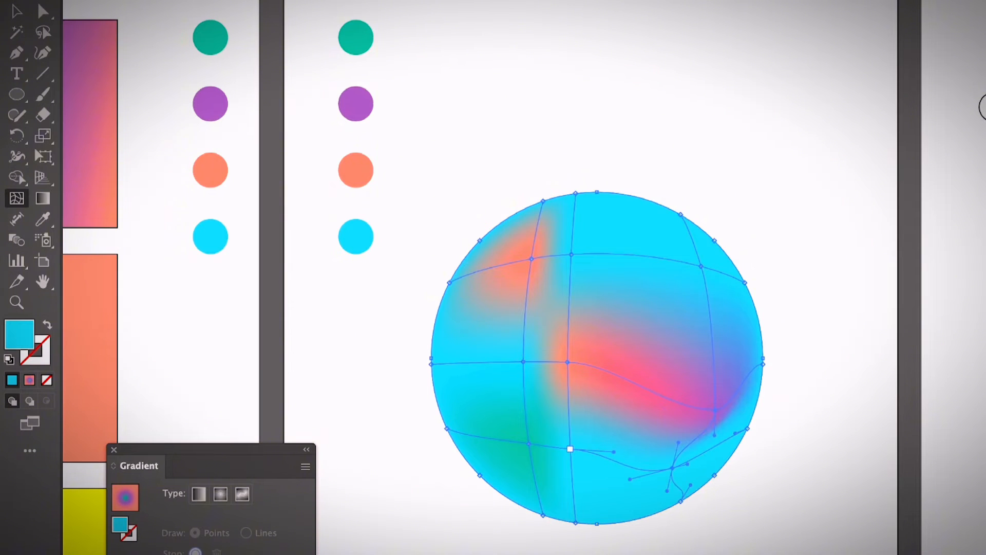
pyautogui.moveTo(571, 449); pyautogui.dragTo(638, 425)
# - Shift the mesh points left of centre and at the upper centre to the right, and move the upper-right one up and left
pyautogui.click(523, 362)
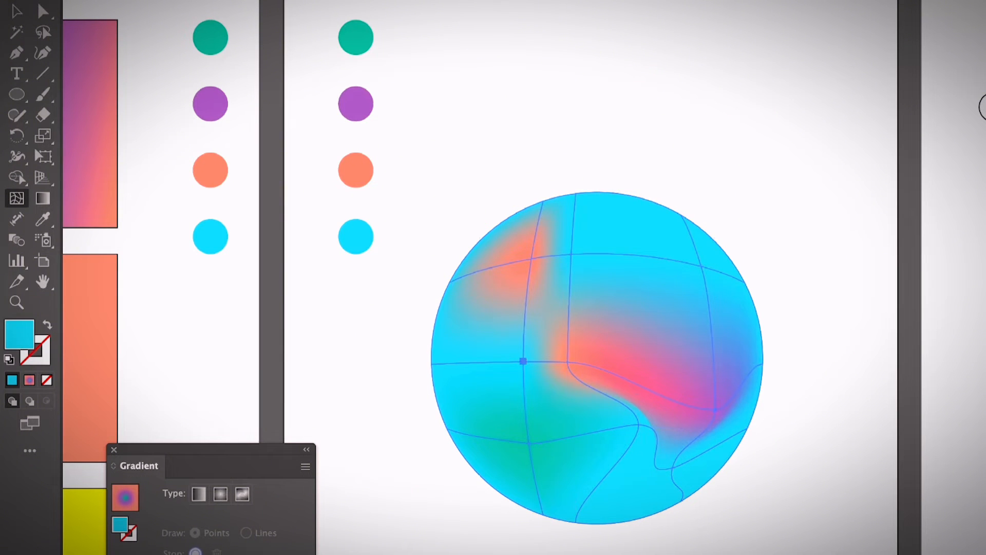
pyautogui.moveTo(524, 361)
pyautogui.mouseDown()
pyautogui.moveTo(503, 309)
pyautogui.moveTo(543, 363)
pyautogui.mouseUp()
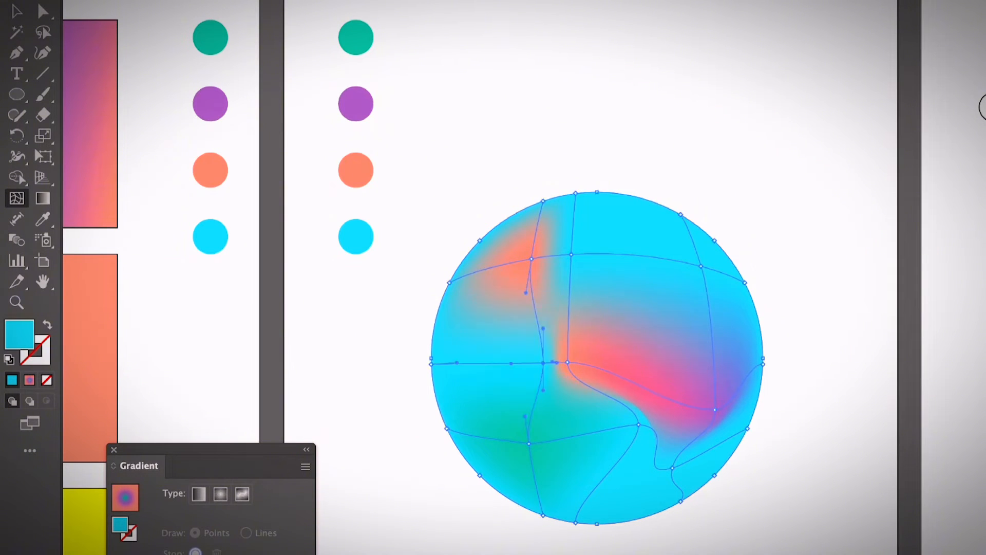
pyautogui.moveTo(572, 254); pyautogui.dragTo(615, 252)
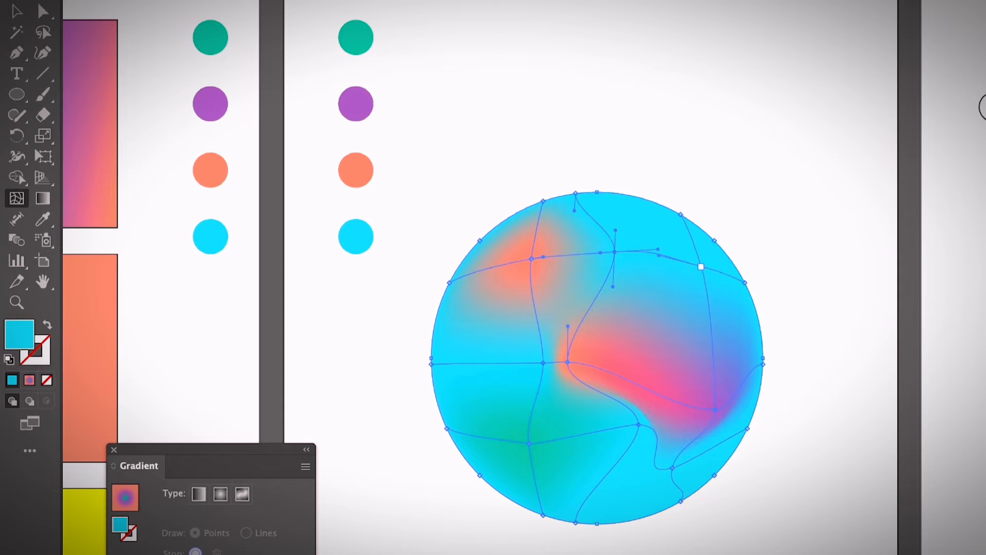
pyautogui.moveTo(701, 266); pyautogui.dragTo(662, 225)
# - Add a mesh point just below the orange centre point, move it down and left, and pull the left-middle mesh point outward
pyautogui.click(598, 392)
pyautogui.moveTo(598, 392); pyautogui.dragTo(546, 455)
pyautogui.moveTo(543, 363); pyautogui.dragTo(449, 324)
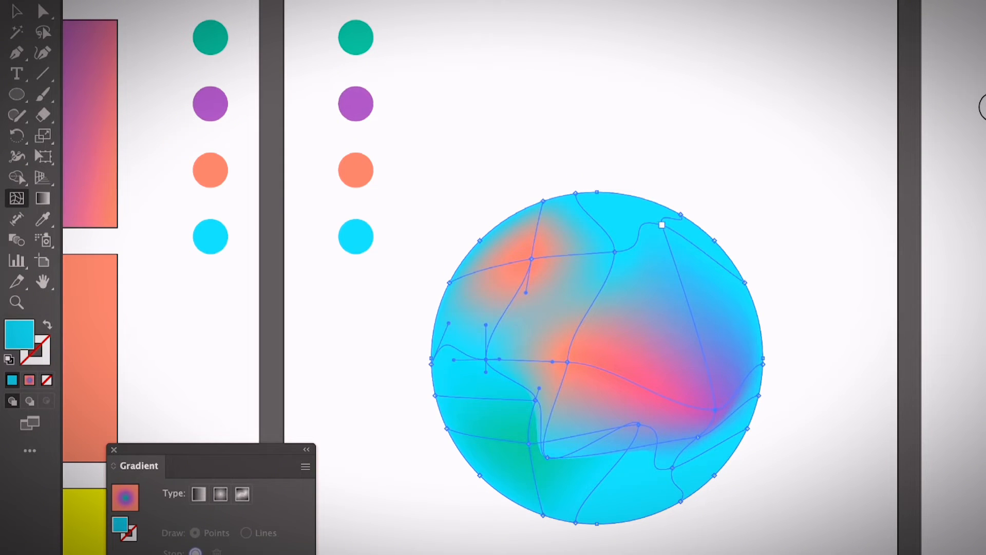
# - Move the upper-right mesh point of the large circle slightly down
pyautogui.moveTo(662, 224); pyautogui.dragTo(667, 252)
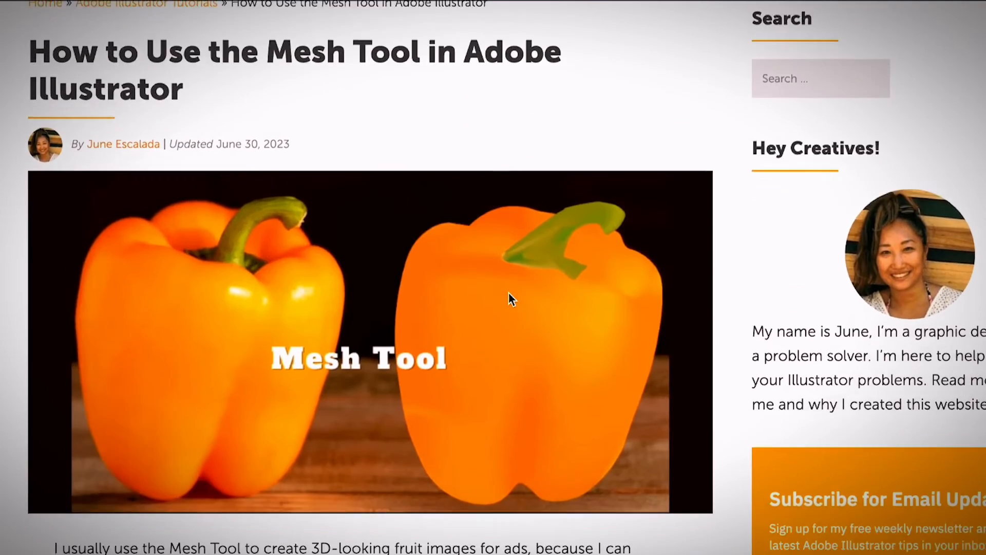
# - Switch to the browser and examine the bell pepper steps and Create Gradient Mesh settings in the article on the Mesh Tool
pyautogui.scroll(-1, 509, 293)
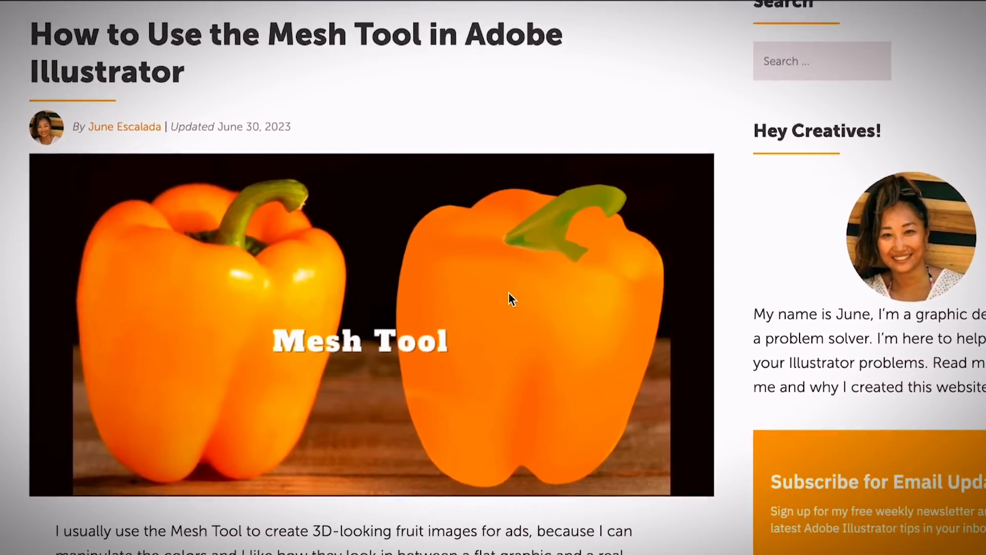
pyautogui.scroll(3, 509, 293)
pyautogui.scroll(-2, 489, 291)
pyautogui.scroll(-10, 462, 378)
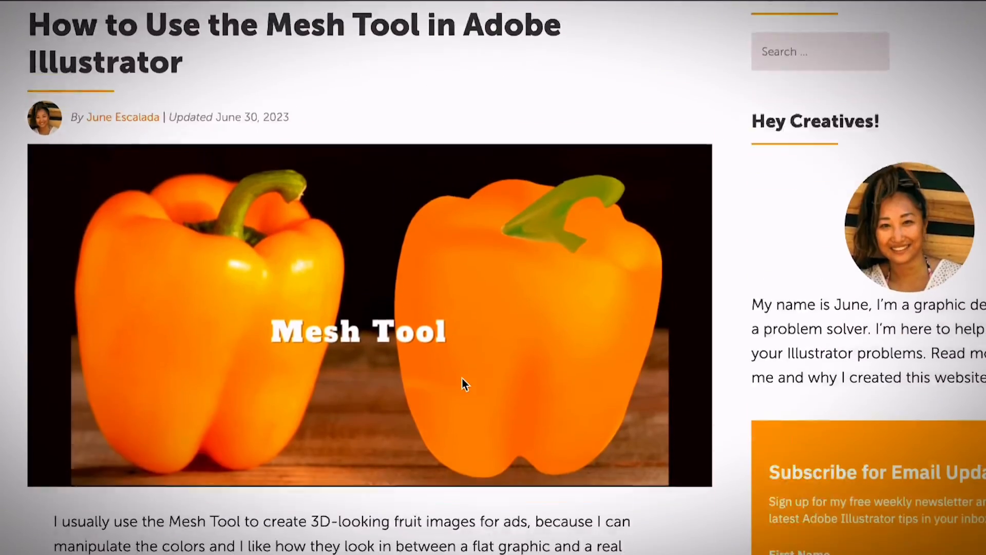
pyautogui.scroll(-10, 461, 377)
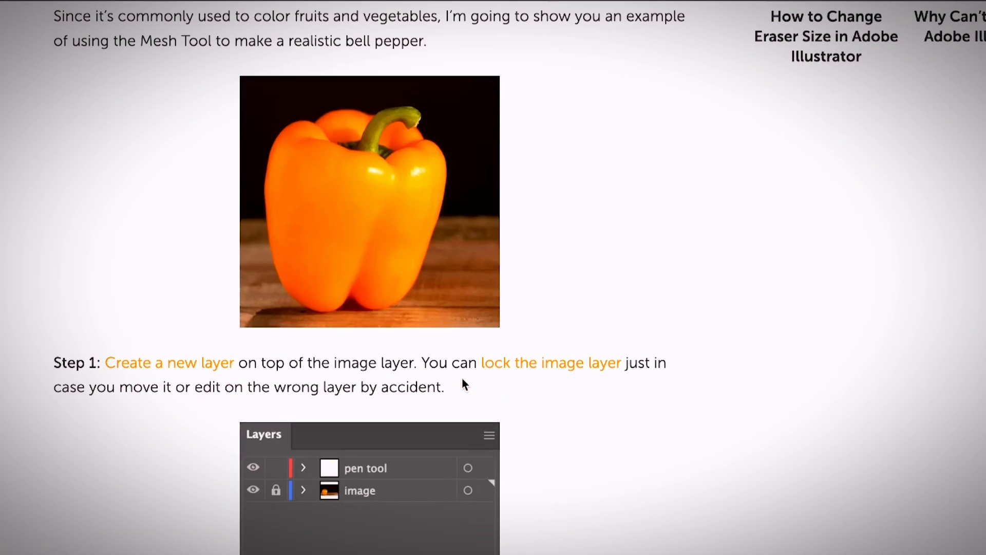
pyautogui.scroll(-15, 461, 377)
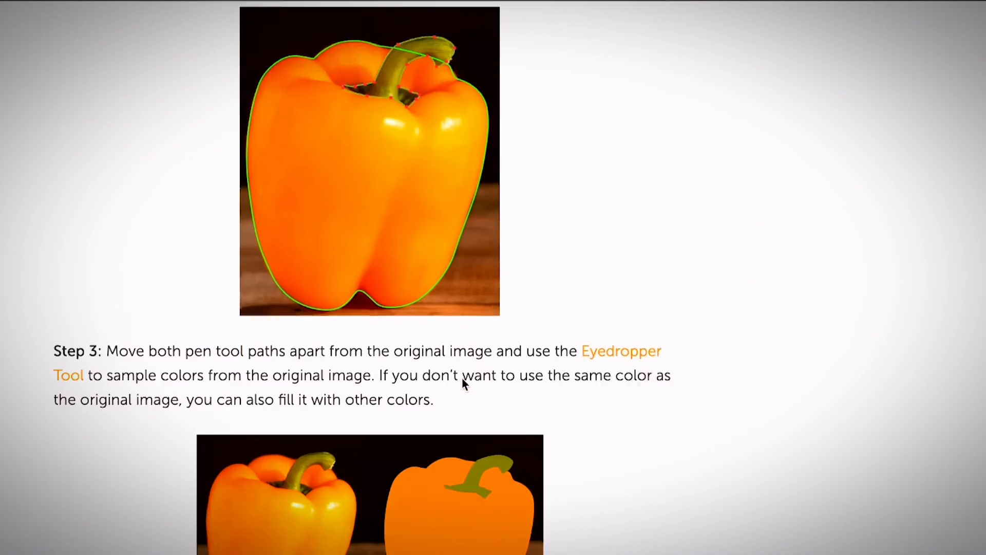
pyautogui.scroll(-15, 420, 434)
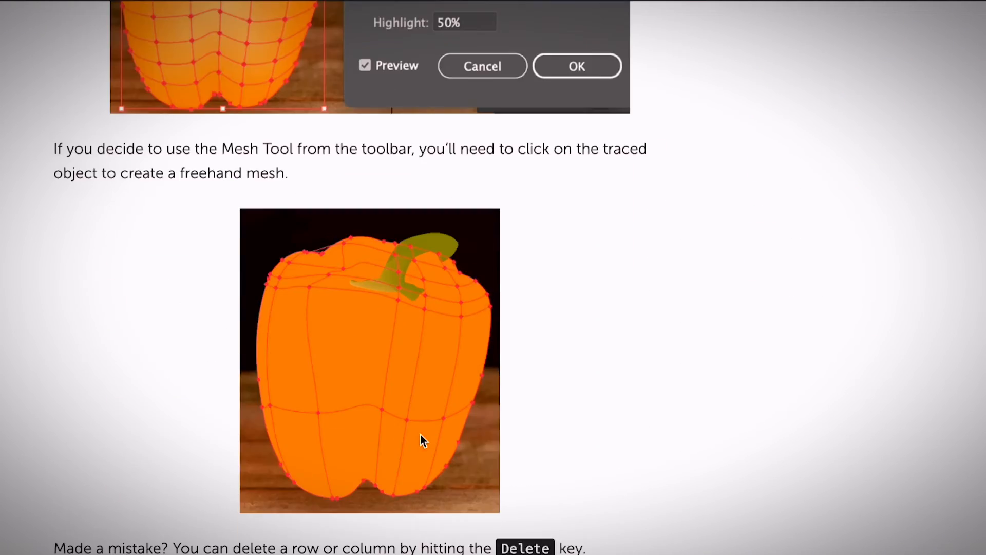
pyautogui.scroll(4, 420, 434)
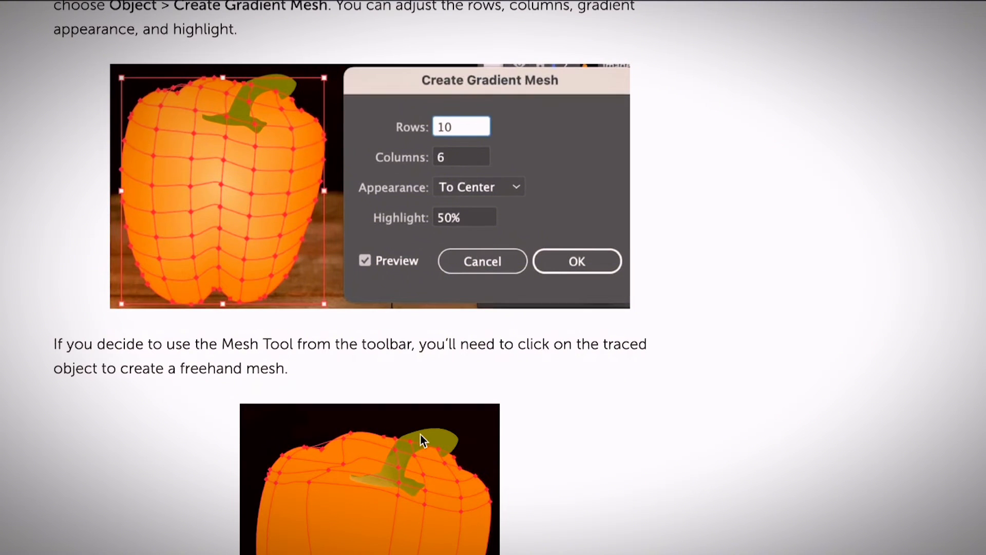
pyautogui.scroll(-20, 420, 434)
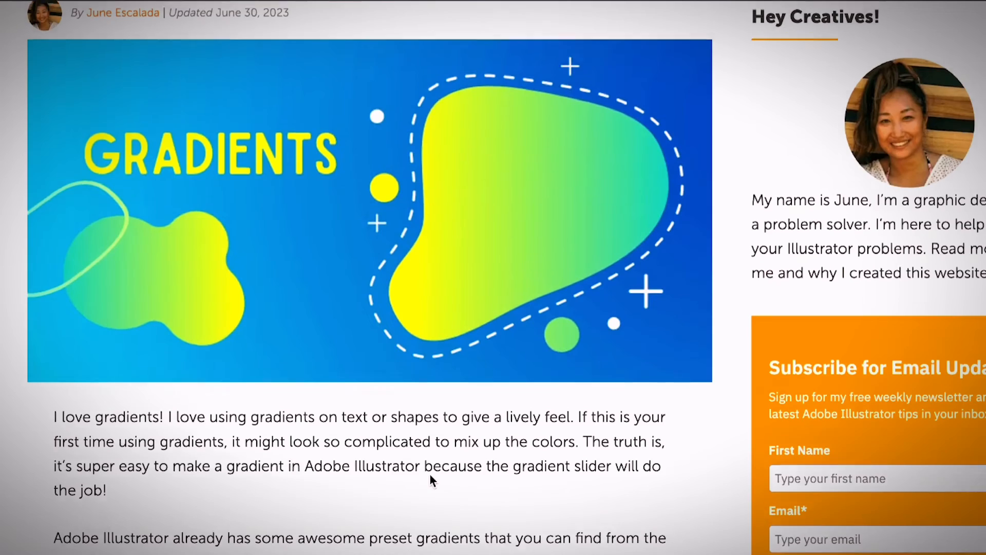
# - Read through the article on using the Gradient Tool, from its introduction to the shape example and gradient styles
pyautogui.scroll(4, 430, 474)
pyautogui.scroll(-1, 430, 475)
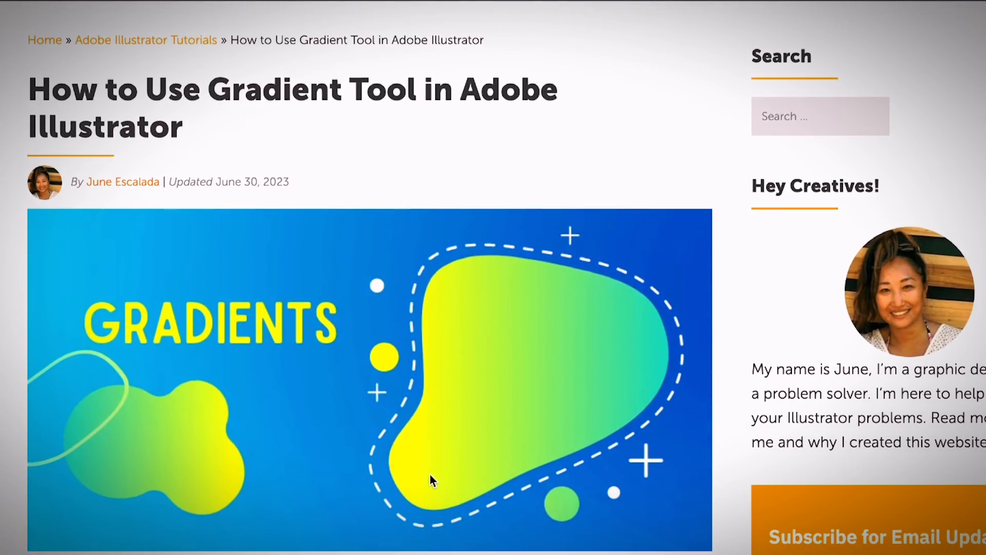
pyautogui.scroll(-15, 430, 475)
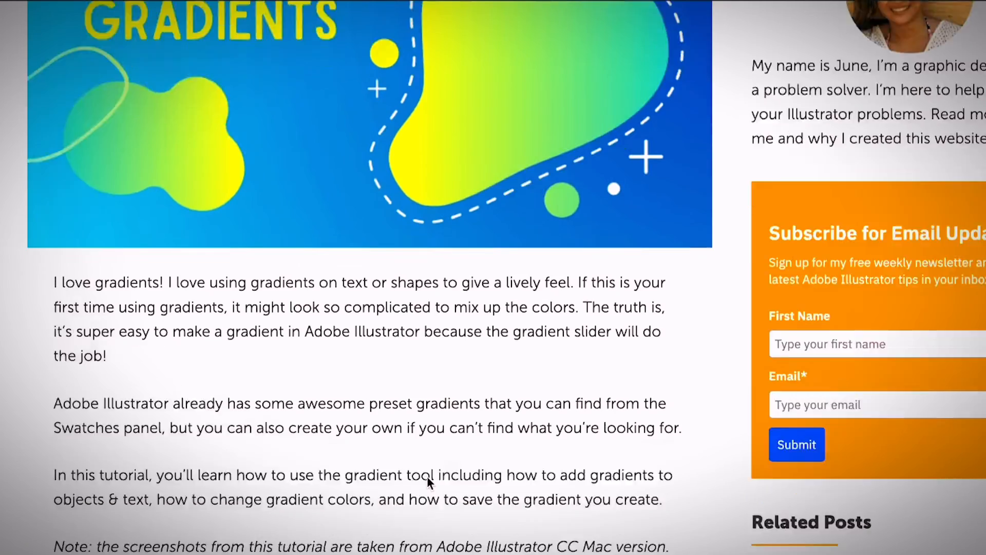
pyautogui.scroll(-20, 428, 478)
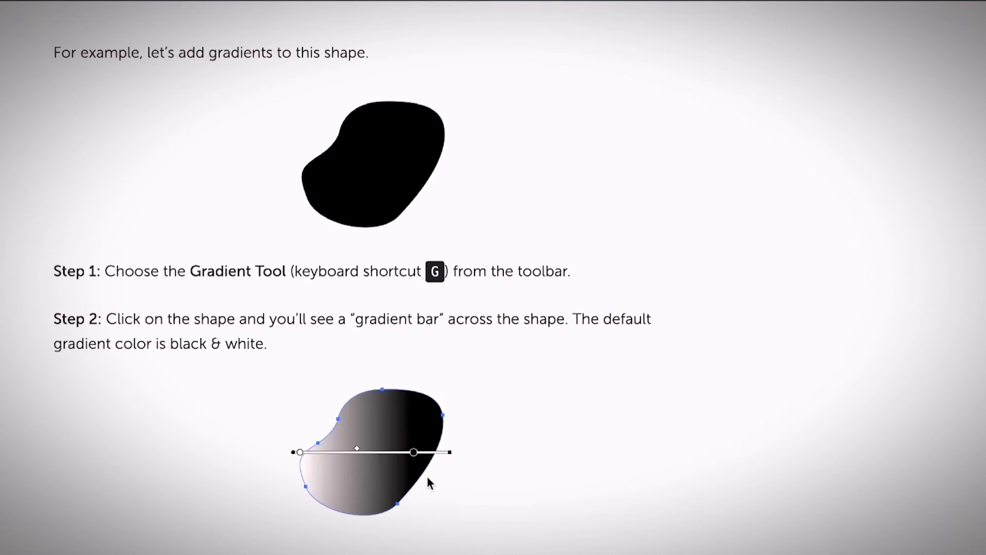
pyautogui.scroll(-7, 427, 476)
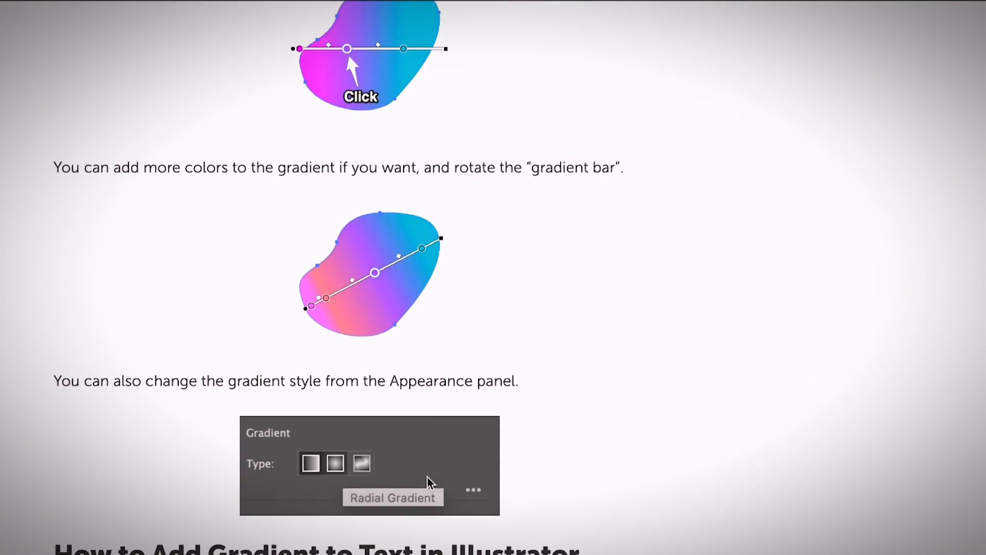
pyautogui.scroll(-4, 427, 476)
pyautogui.scroll(-7, 428, 478)
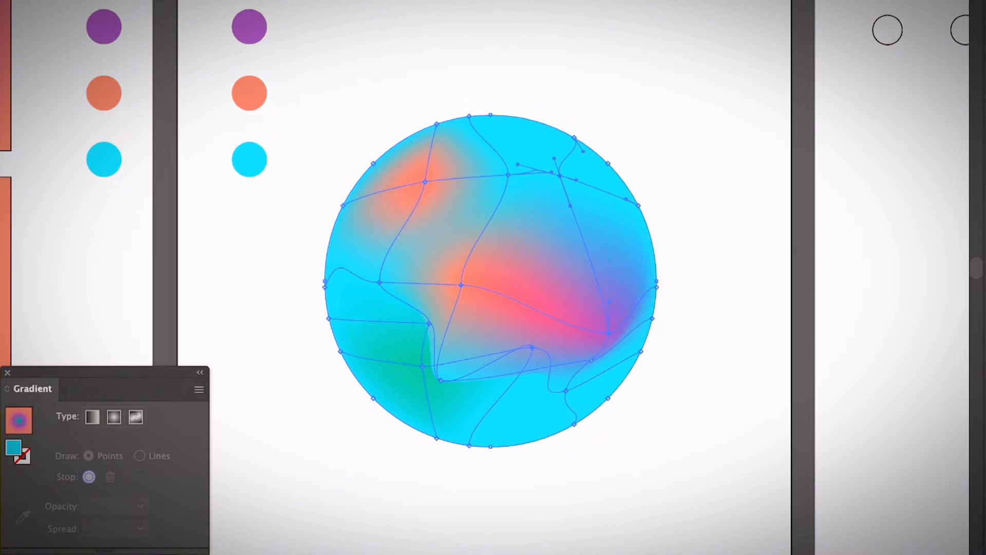
# - Return to Illustrator and recolour the left-middle mesh point of the large circle yellow
pyautogui.click(379, 282)
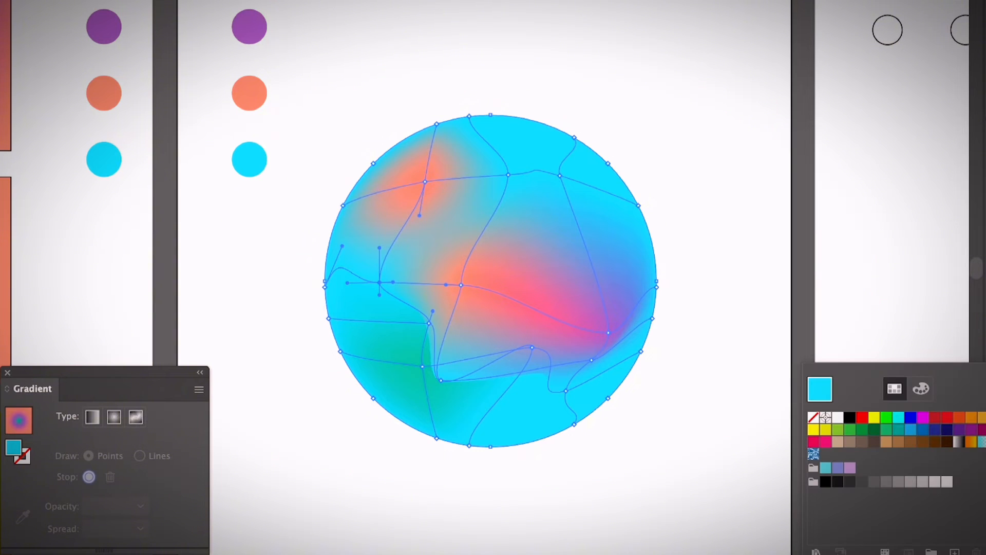
pyautogui.click(874, 418)
pyautogui.click(838, 417)
pyautogui.click(874, 417)
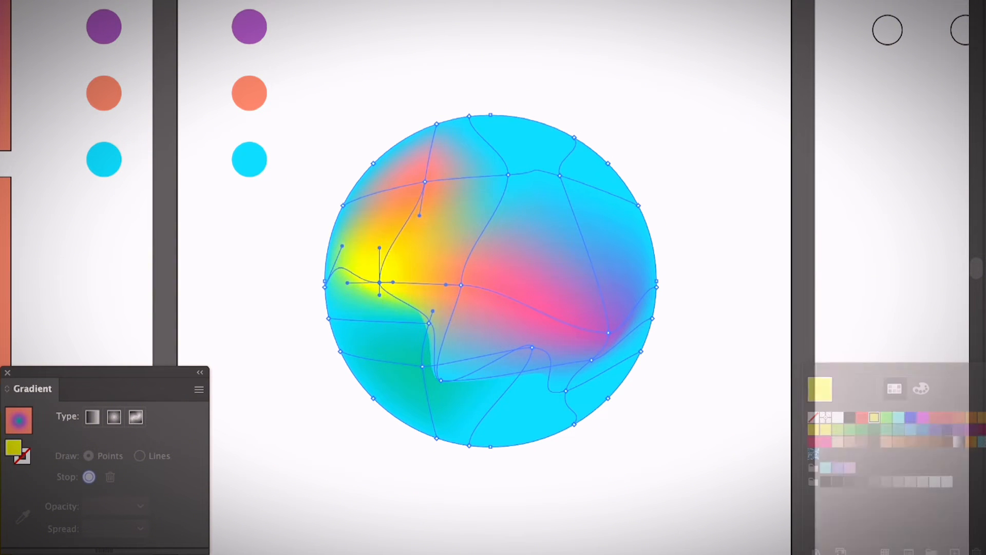
# - Recolour the lower-right mesh point orange and move the lower-centre mesh point upward
pyautogui.click(567, 391)
pyautogui.click(973, 417)
pyautogui.press('super+shift+a')
pyautogui.moveTo(470, 374)
pyautogui.mouseDown()
pyautogui.moveTo(508, 350)
pyautogui.moveTo(452, 367)
pyautogui.mouseUp()
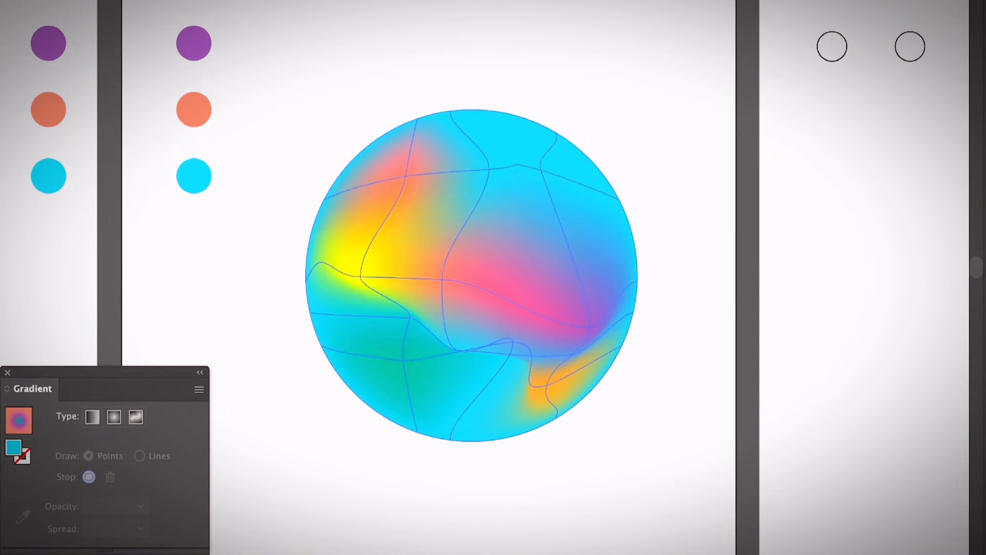
# - Move the whole mesh circle slightly up and left on its artboard and deselect it
pyautogui.moveTo(521, 275); pyautogui.dragTo(498, 257)
pyautogui.press('super+shift+a')
pyautogui.hscroll(-8, 493, 278)
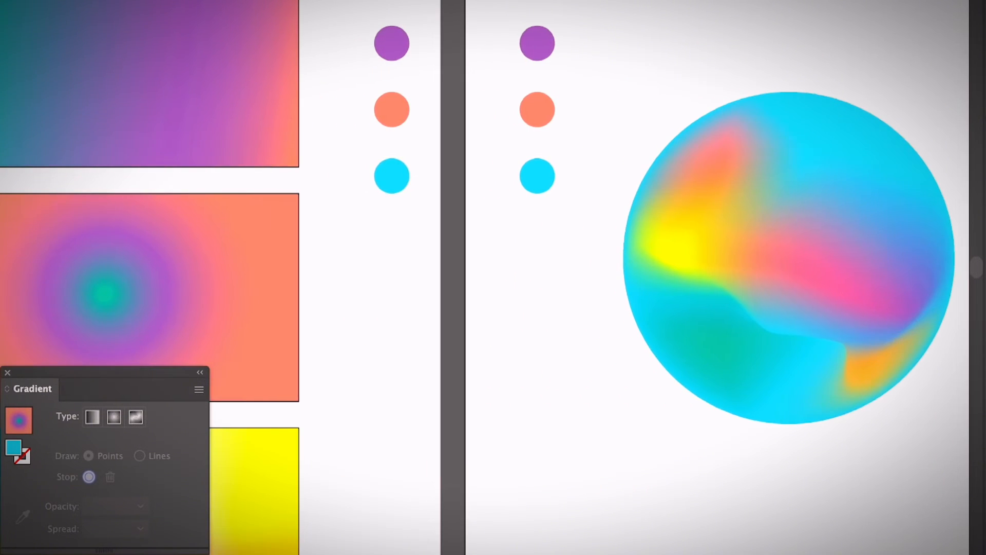
pyautogui.hscroll(8, 493, 277)
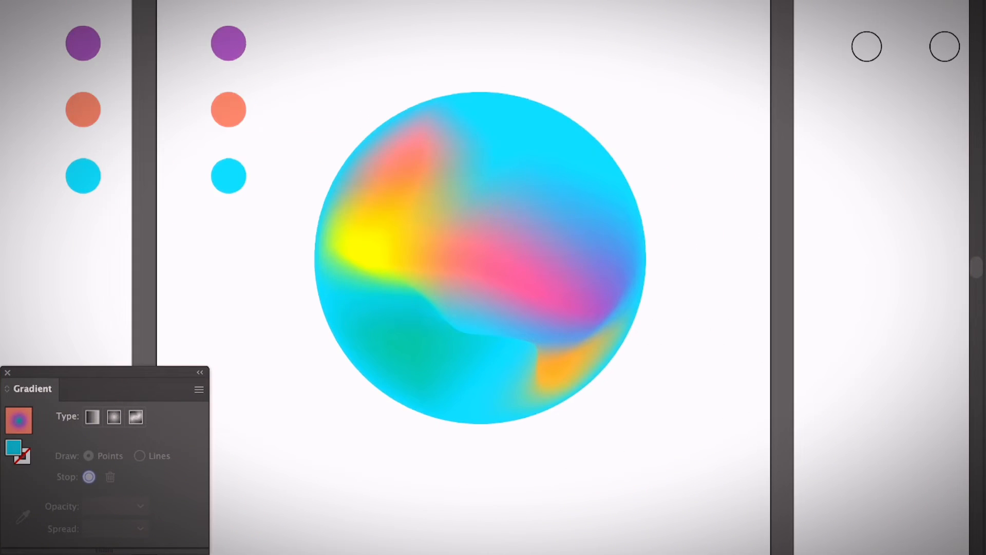
# - Fill the left outlined circle on the next artboard with the colour sampled from the purple circle
pyautogui.hscroll(12, 493, 278)
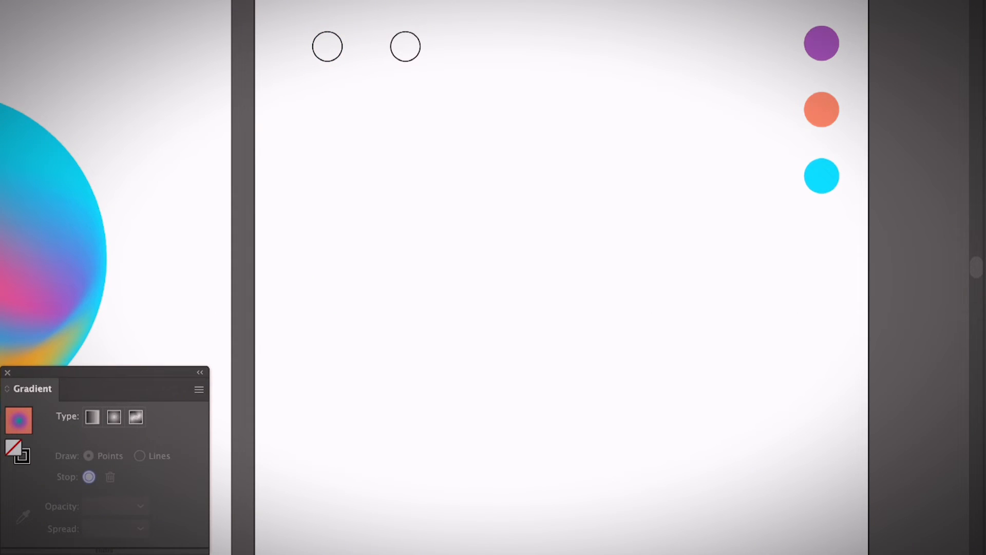
pyautogui.click(327, 46)
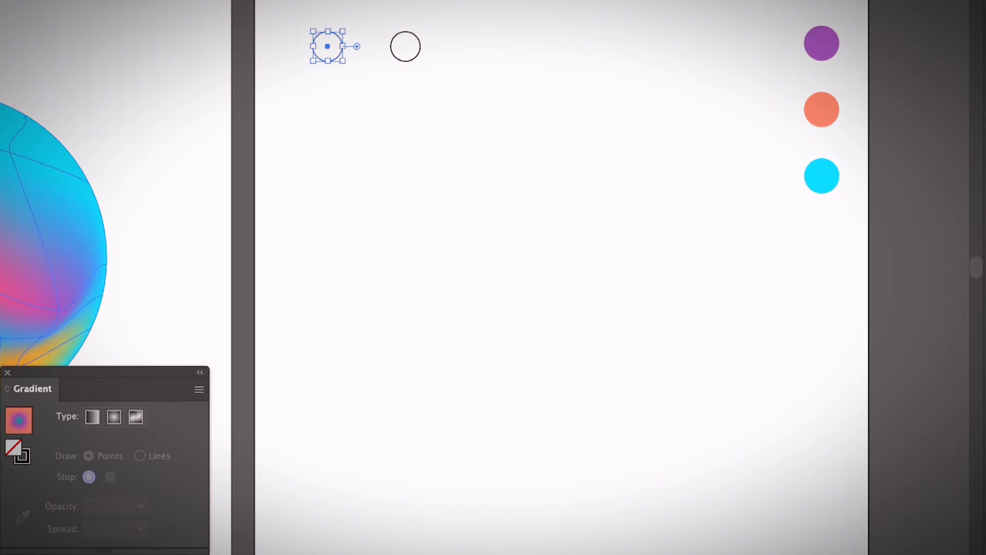
pyautogui.press('i')
pyautogui.click(821, 43)
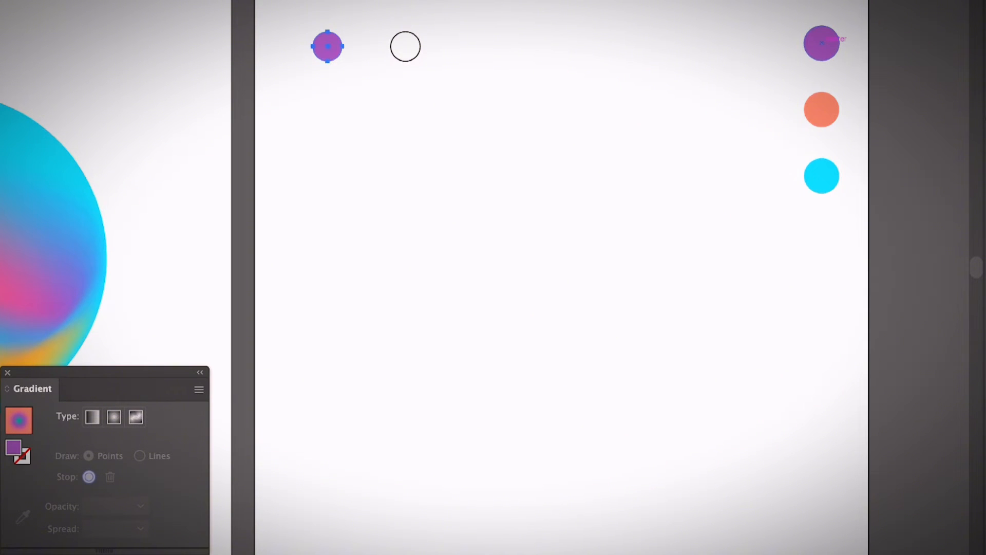
# - Fill the second outlined circle with the colour sampled from the cyan circle
pyautogui.click(405, 46)
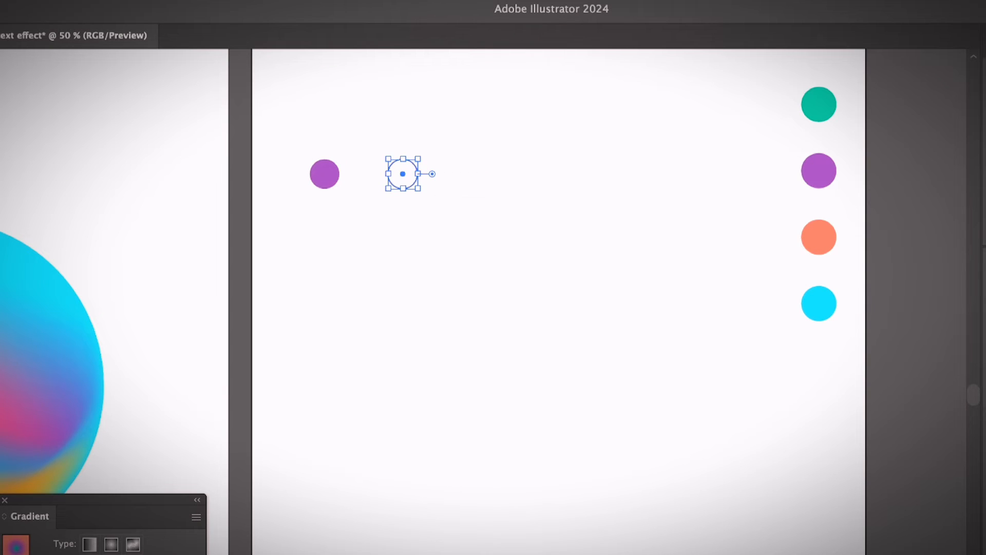
pyautogui.press('i')
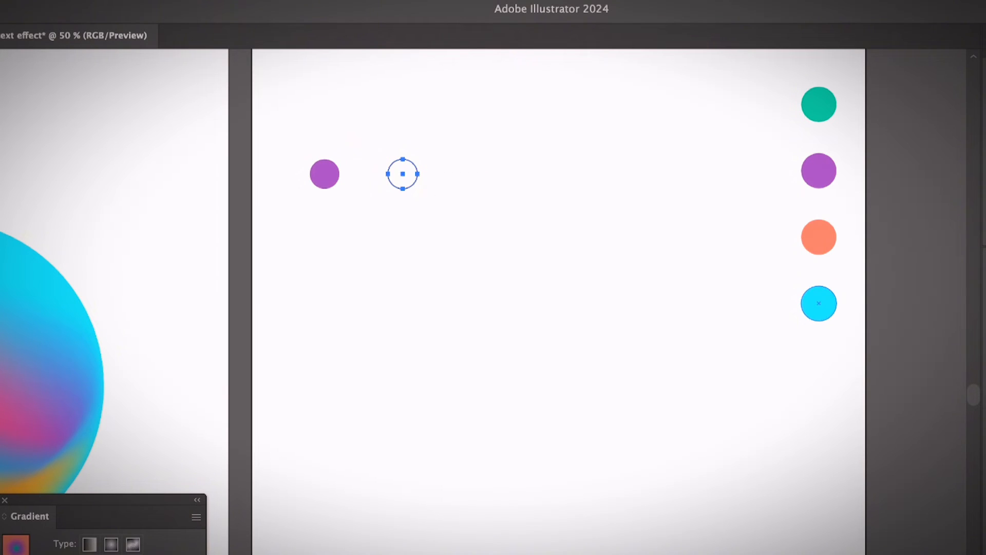
pyautogui.click(819, 303)
pyautogui.press('v')
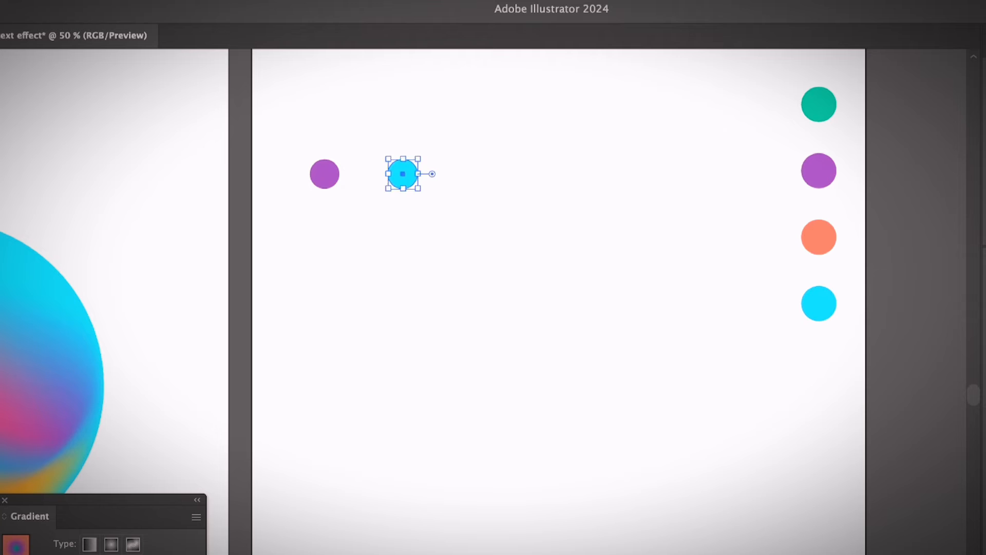
# - Select the small purple and cyan circles together and make a blend between them
pyautogui.moveTo(475, 123); pyautogui.dragTo(250, 207)
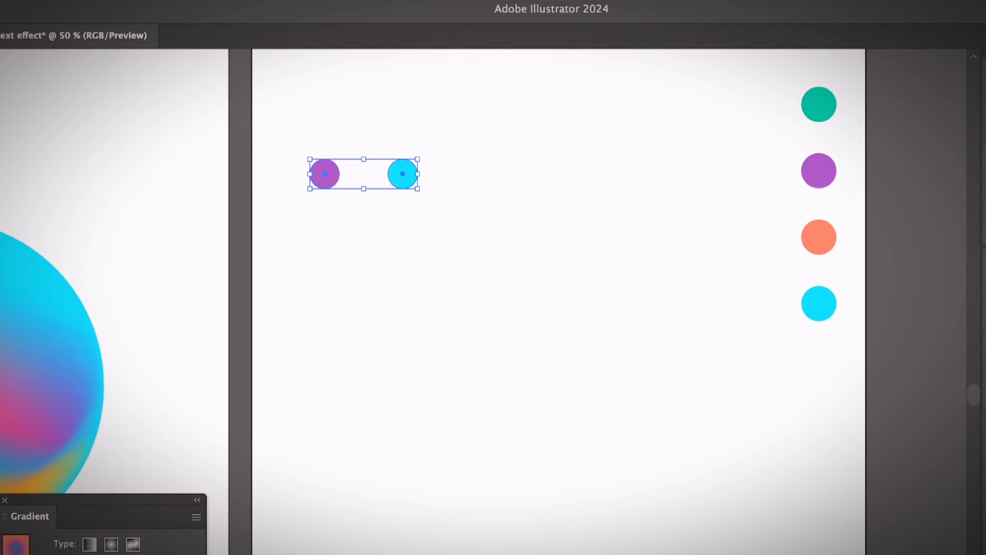
pyautogui.click(92, 1)
pyautogui.moveTo(169, 532)
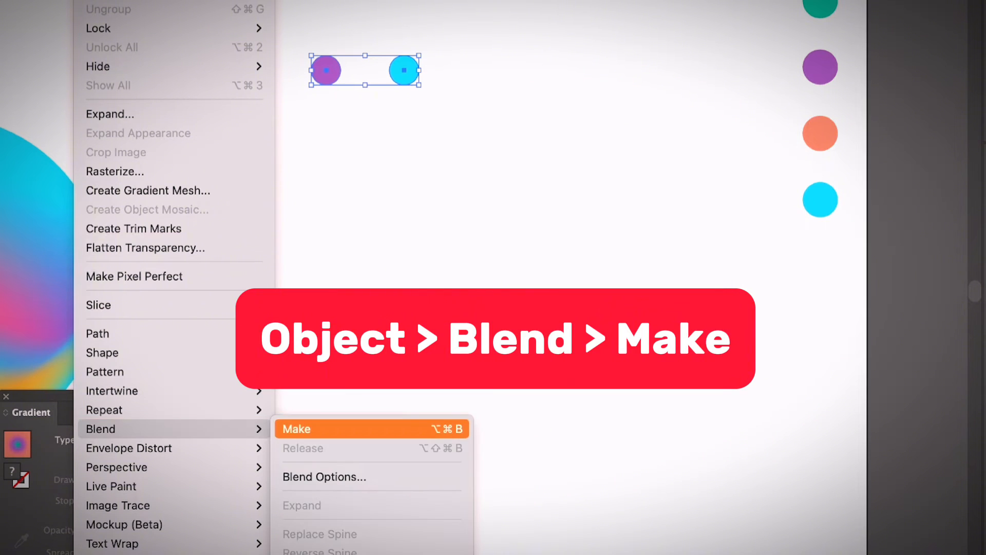
pyautogui.click(308, 429)
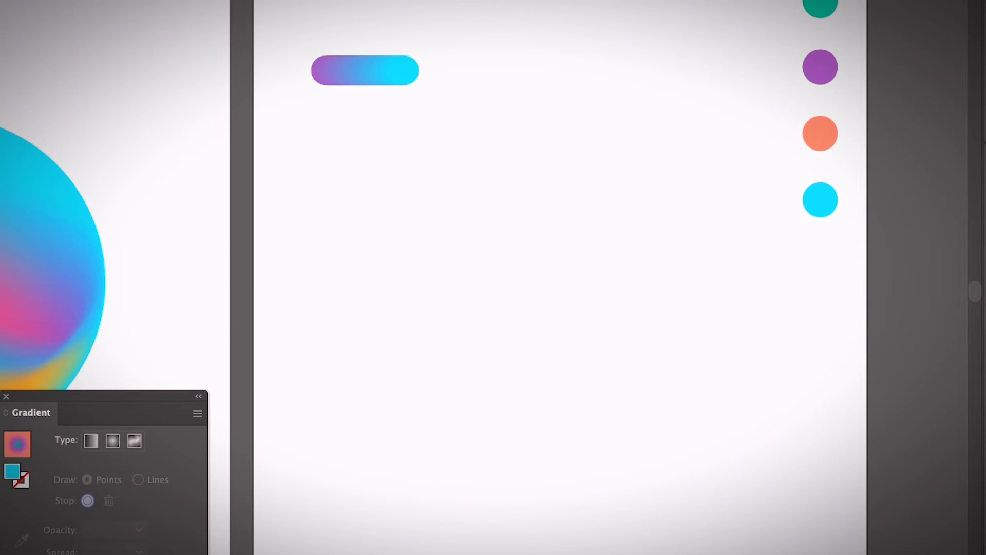
pyautogui.click(372, 70)
pyautogui.hotkey('ctrl', 'shift', 'a')
pyautogui.click(372, 70)
pyautogui.hotkey('ctrl', 'shift', 'a')
pyautogui.click(404, 70)
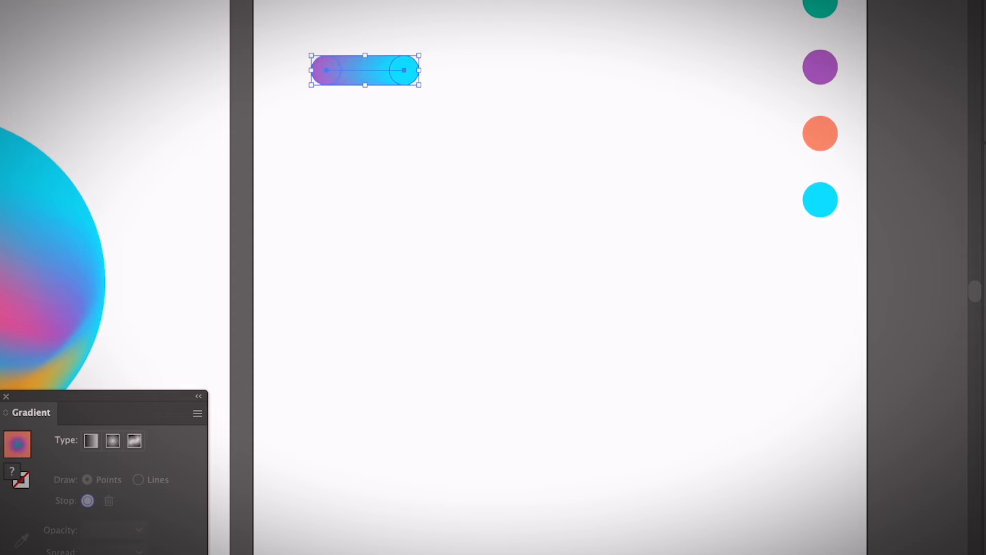
pyautogui.press('super+shift+a')
# - Open the blend's options, try Specified Steps as its spacing, and leave both circles deselected
pyautogui.click(368, 70)
pyautogui.click(100, 1)
pyautogui.moveTo(173, 429)
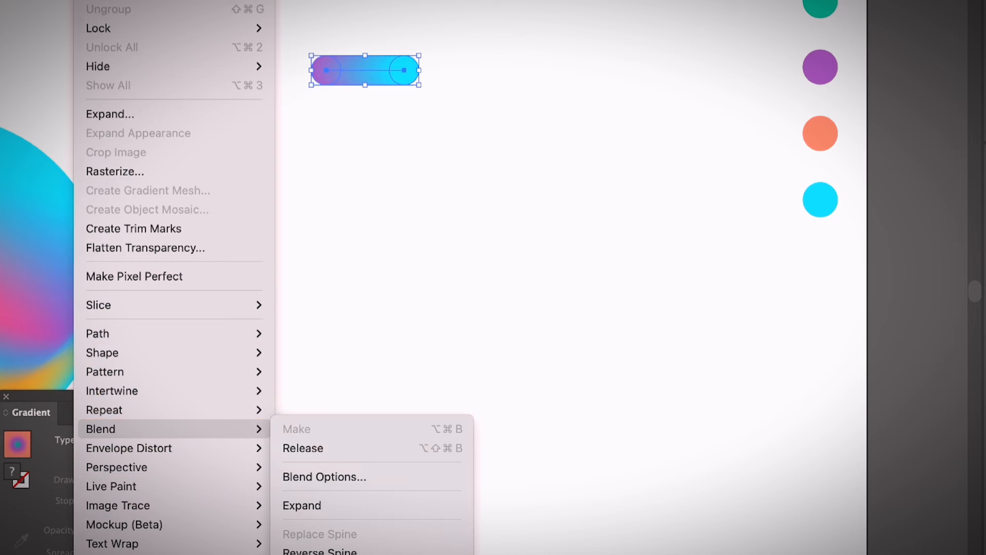
pyautogui.click(325, 476)
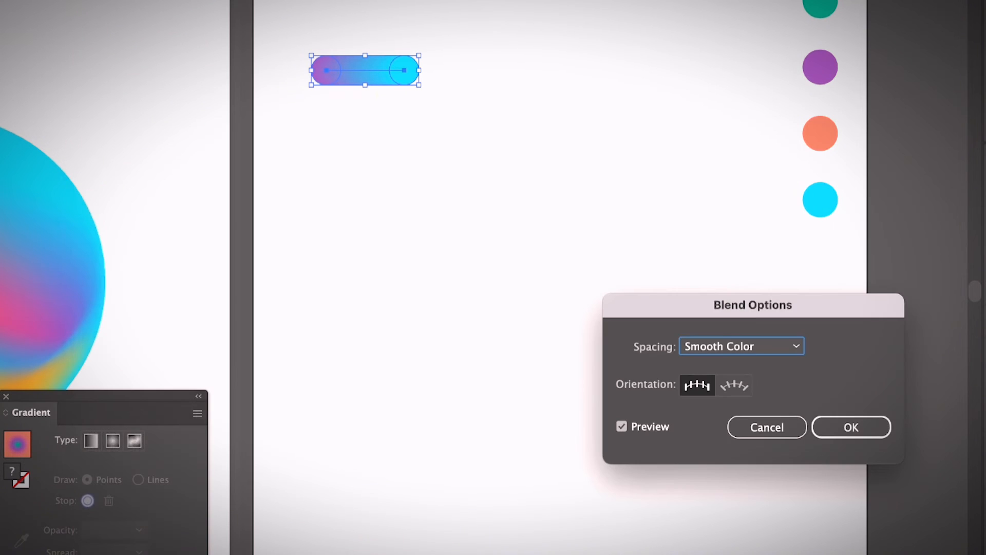
pyautogui.moveTo(753, 304); pyautogui.dragTo(442, 129)
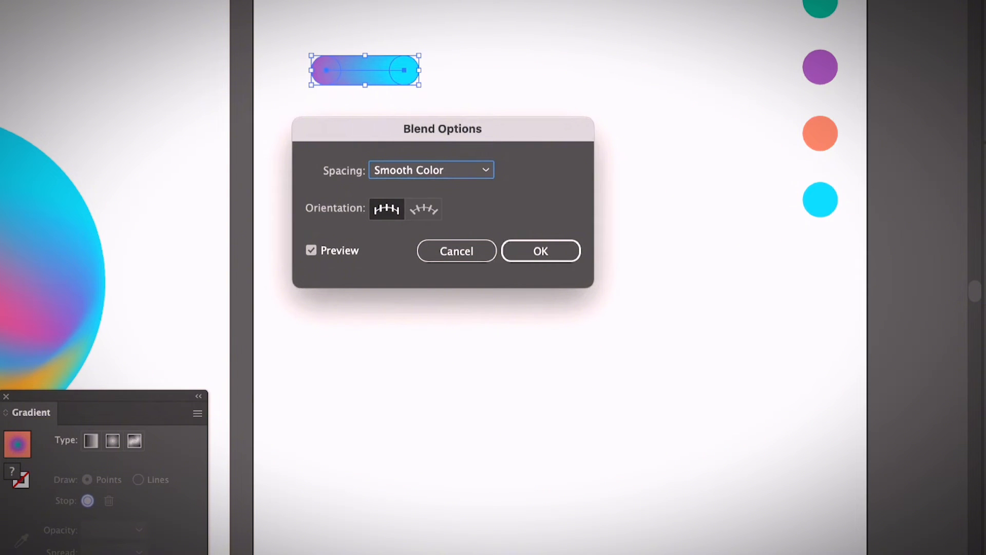
pyautogui.click(432, 170)
pyautogui.click(436, 207)
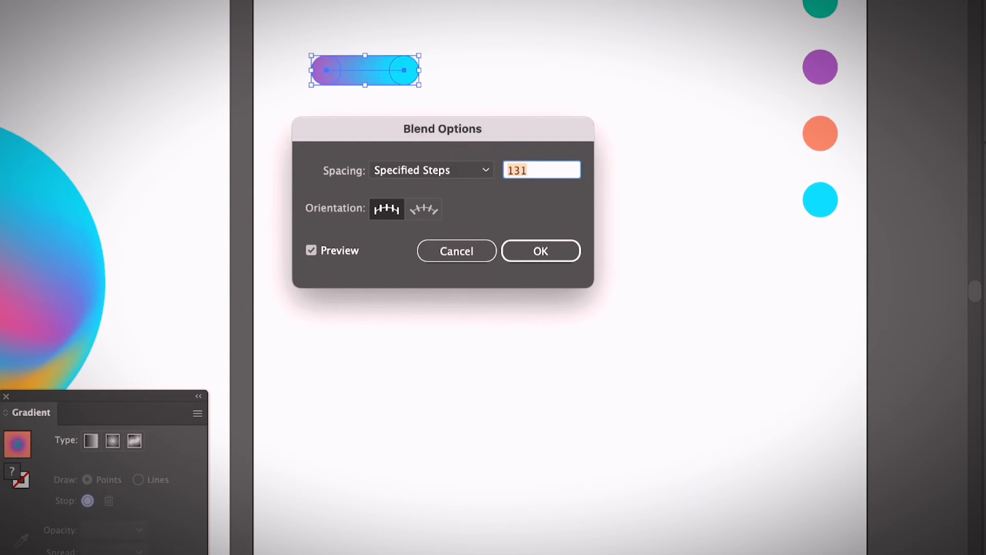
pyautogui.click(431, 170)
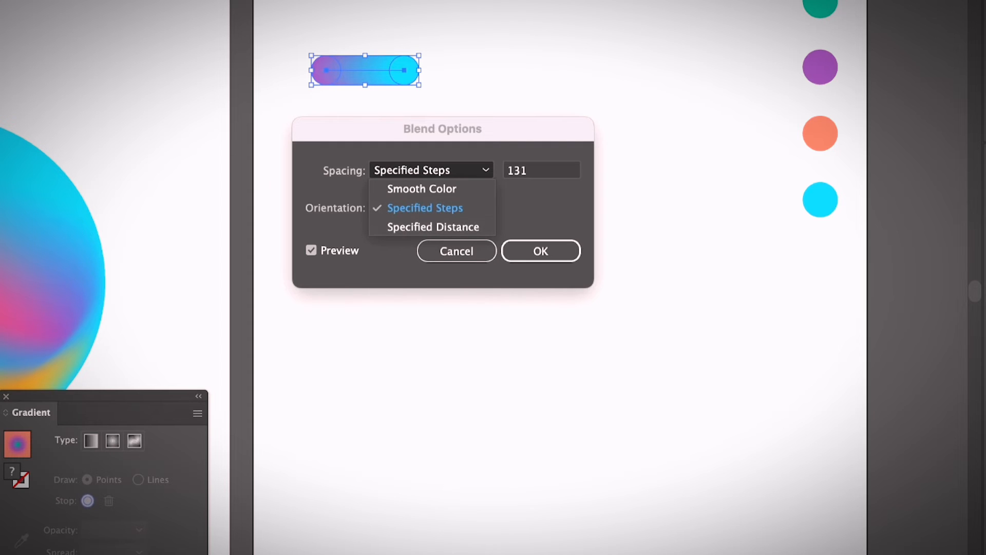
pyautogui.click(425, 208)
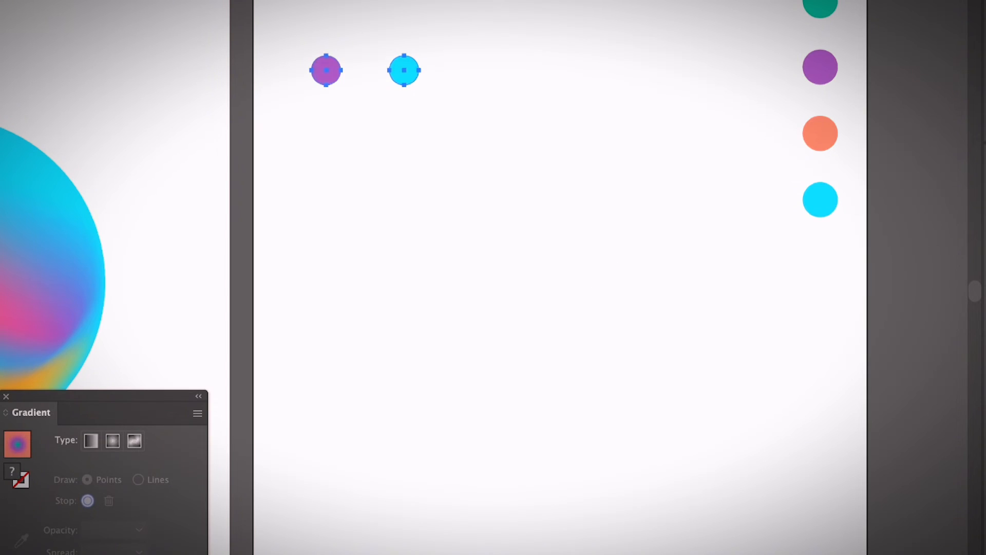
pyautogui.press('shift+super+a')
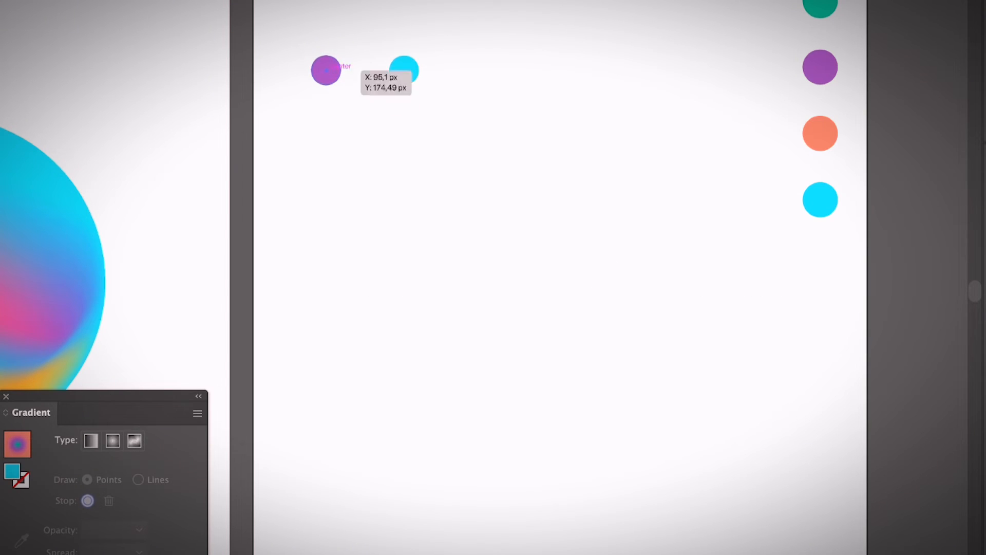
pyautogui.click(327, 70)
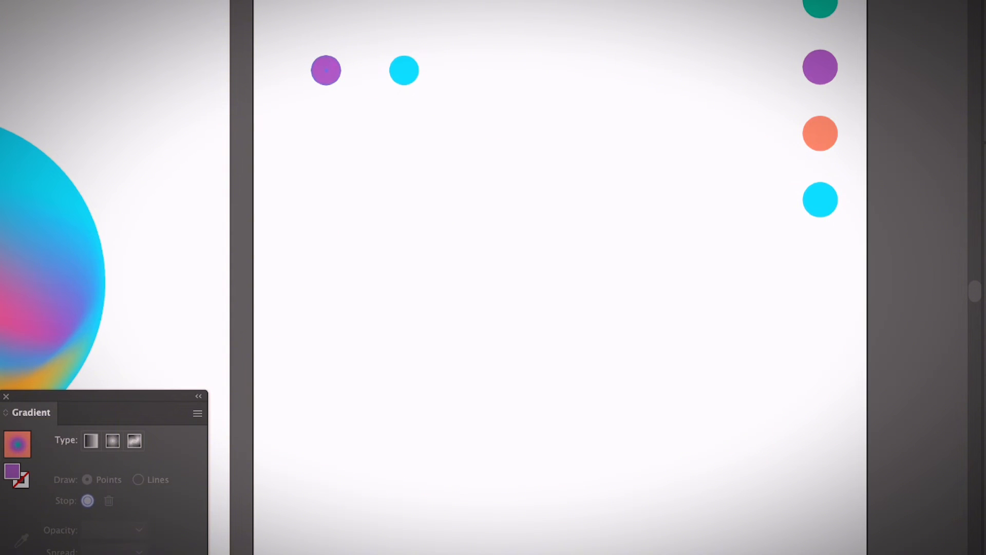
pyautogui.click(404, 71)
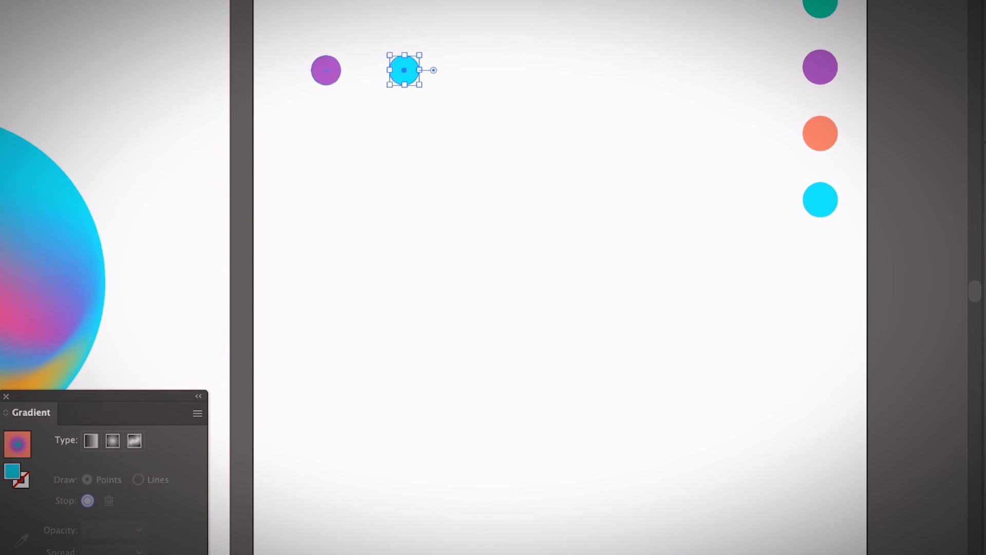
pyautogui.click(326, 71)
pyautogui.moveTo(253, 26); pyautogui.dragTo(421, 88)
pyautogui.click(420, 88)
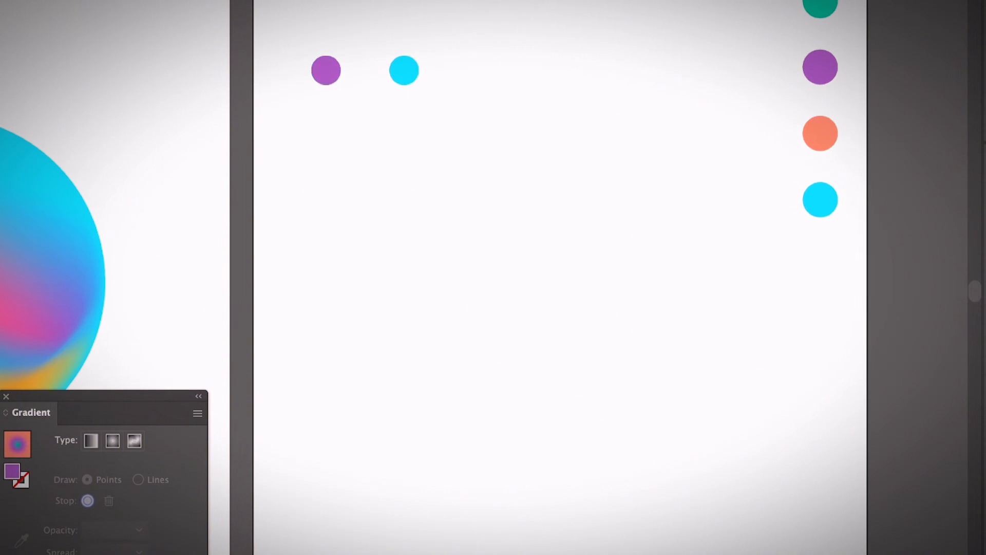
# - Fill the small purple circle with a linear gradient at 0° and deselect it
pyautogui.click(326, 70)
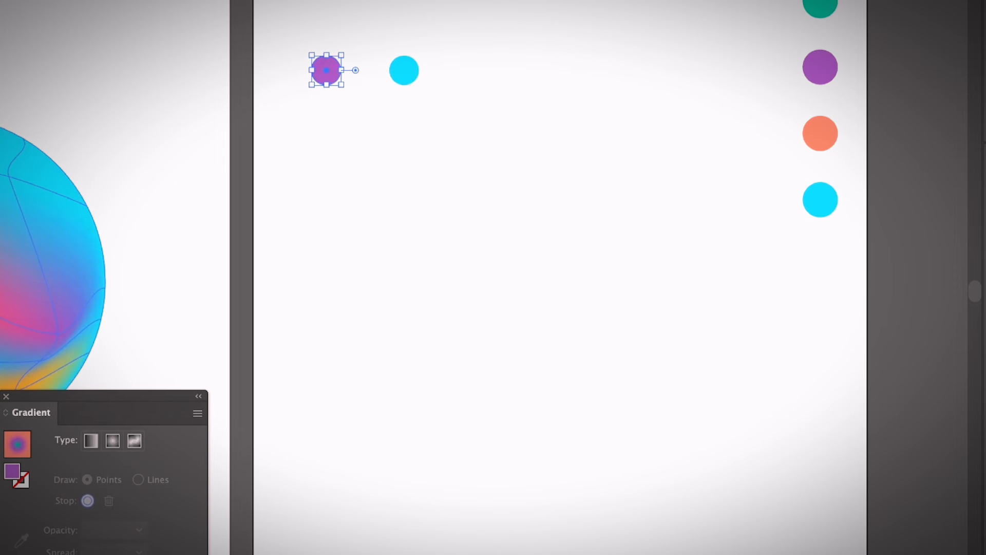
pyautogui.click(134, 440)
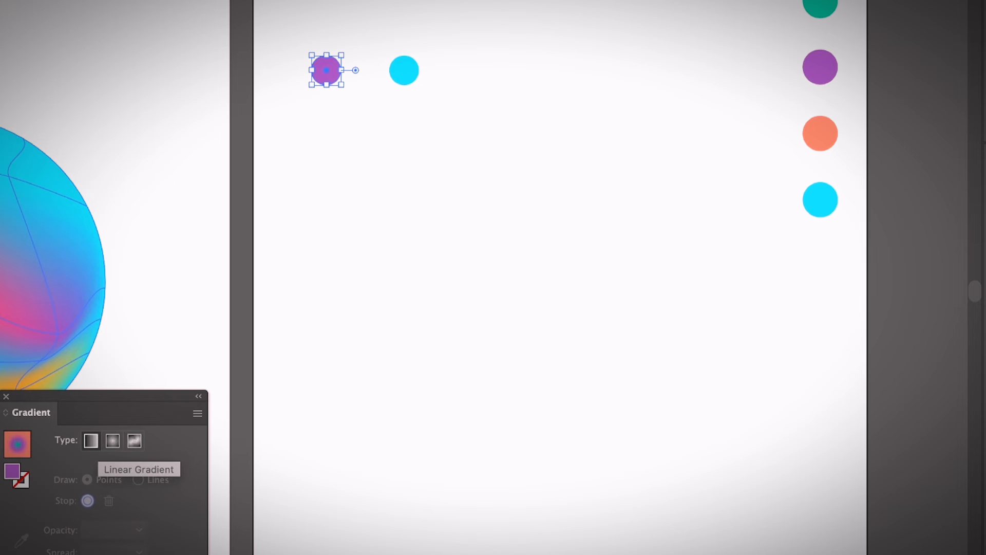
pyautogui.click(90, 441)
pyautogui.press('super+shift+a')
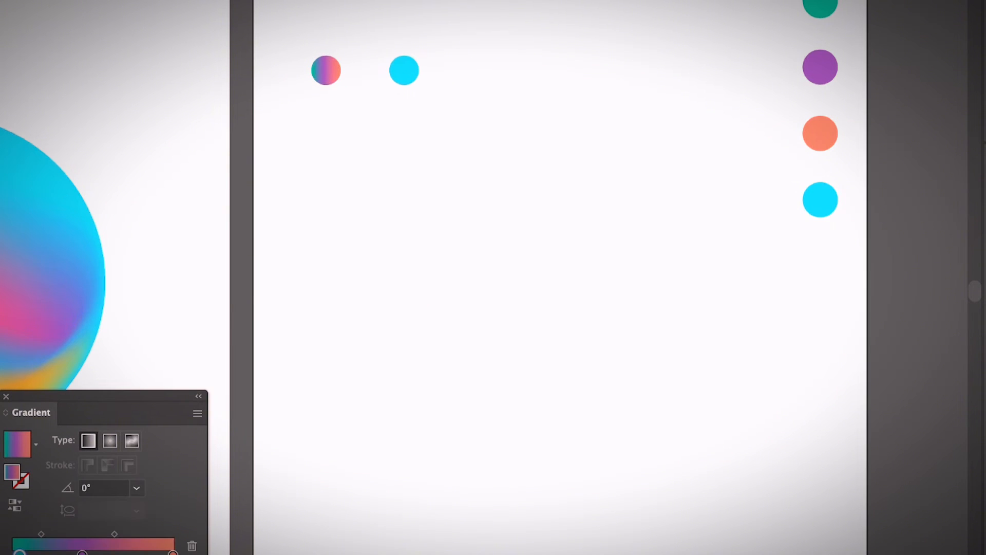
# - Remove the middle purple stop from the left circle's linear gradient so only the two end stops are left
pyautogui.click(404, 71)
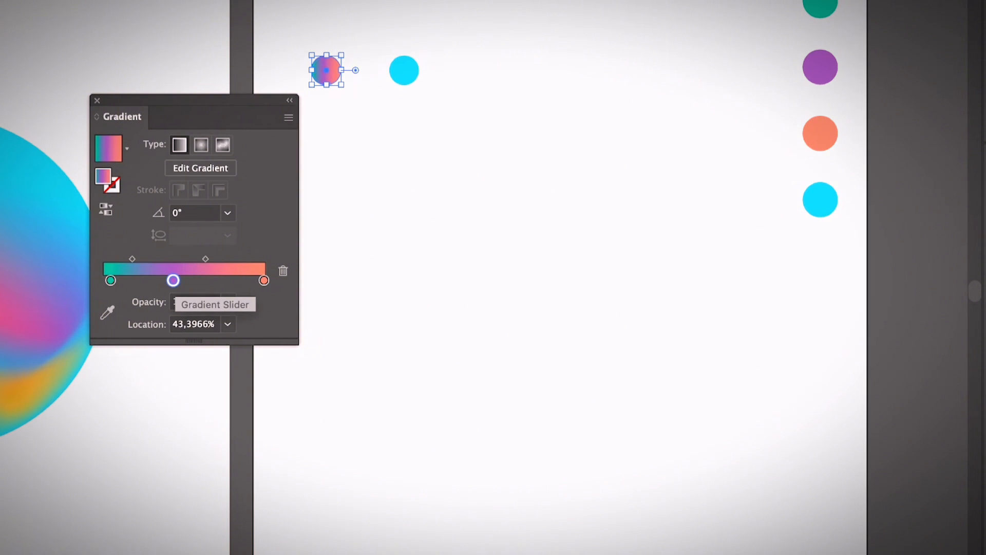
pyautogui.press('super+shift+a')
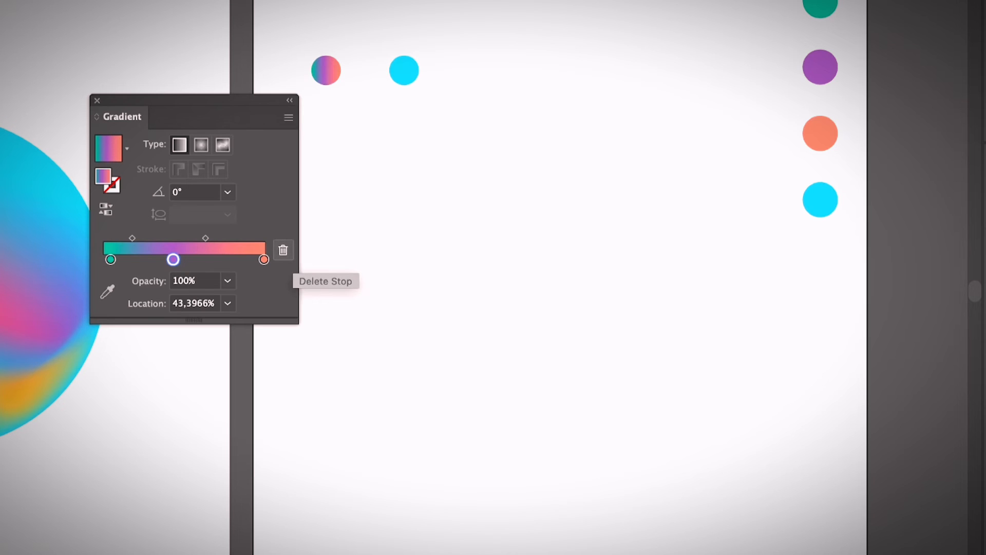
pyautogui.click(283, 250)
pyautogui.click(211, 260)
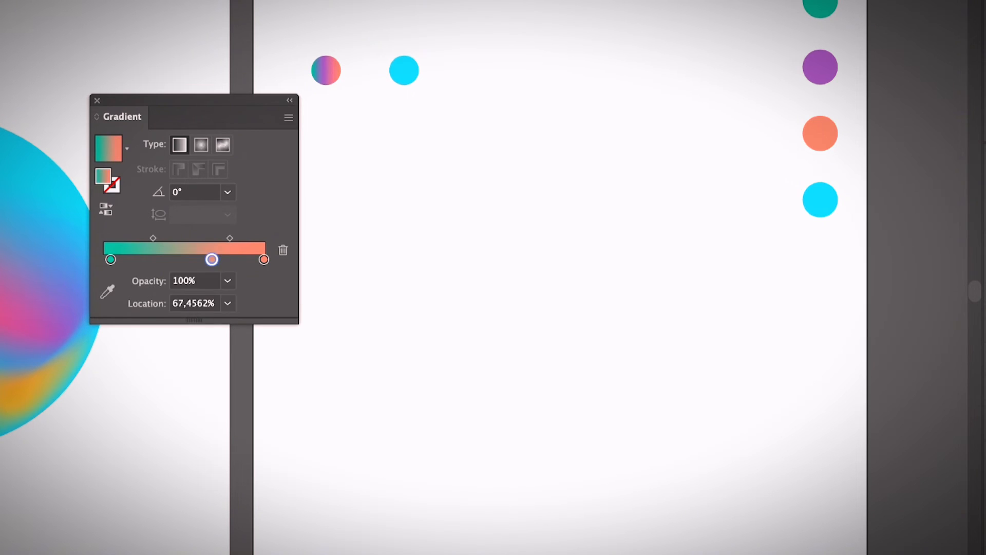
pyautogui.click(326, 71)
pyautogui.moveTo(173, 280); pyautogui.dragTo(177, 308)
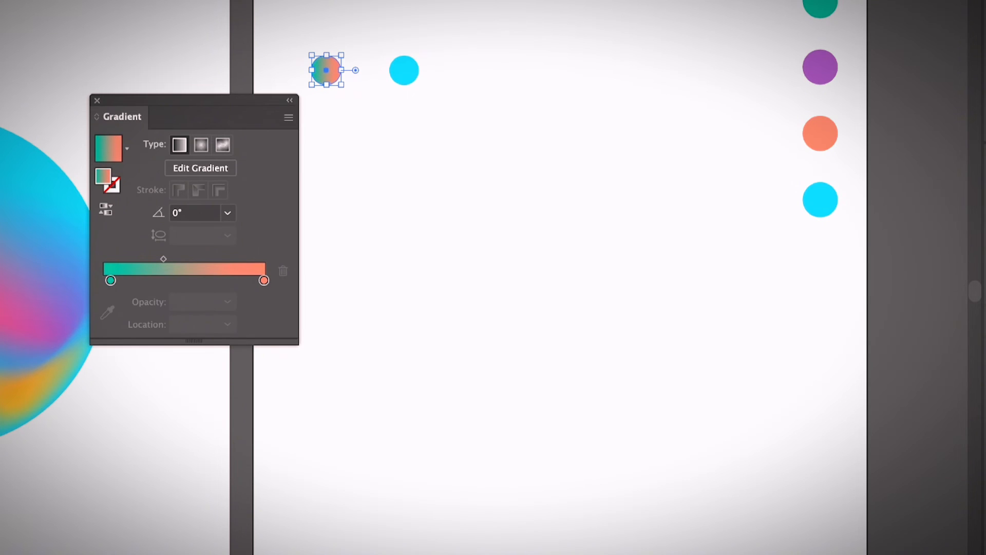
# - Recolour the left circle's gradient with cyan at 0% and purple at 100%, sampling both colours from the palette circles
pyautogui.click(264, 280)
pyautogui.click(108, 311)
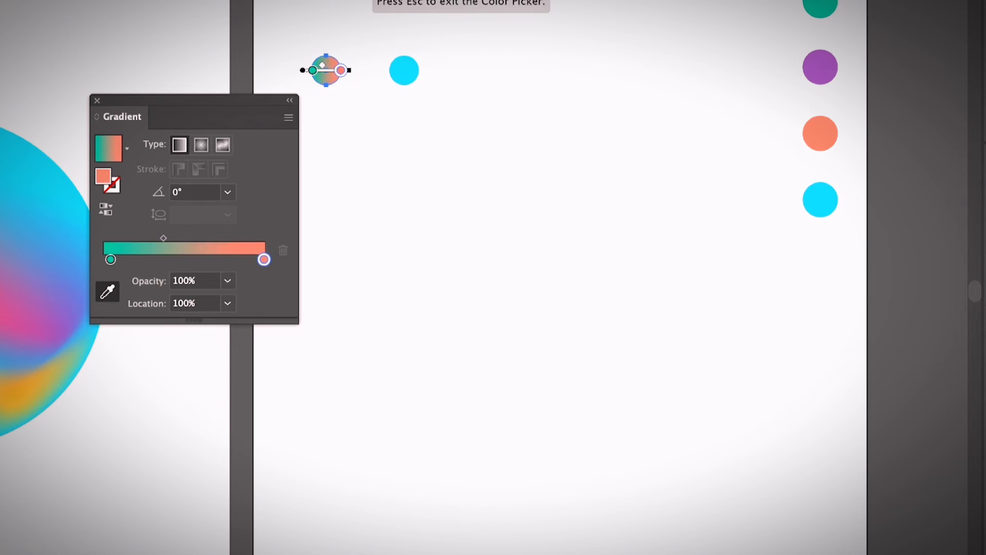
pyautogui.click(836, 61)
pyautogui.moveTo(111, 259); pyautogui.dragTo(103, 260)
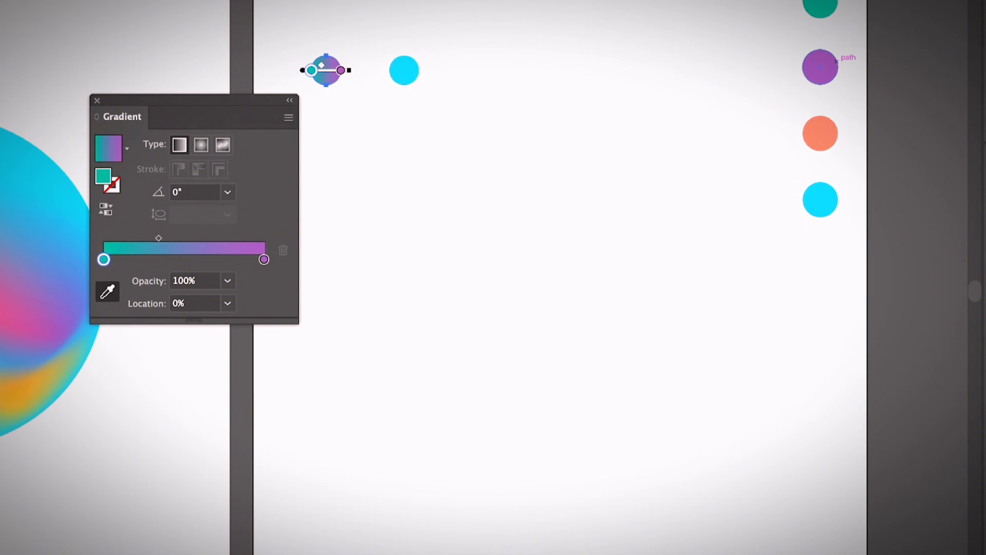
pyautogui.click(822, 199)
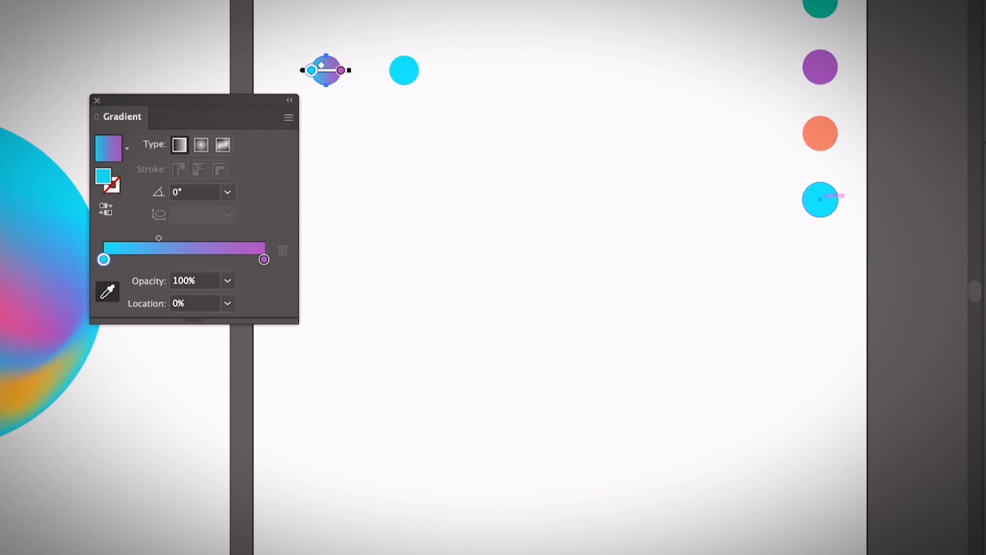
pyautogui.press('Escape')
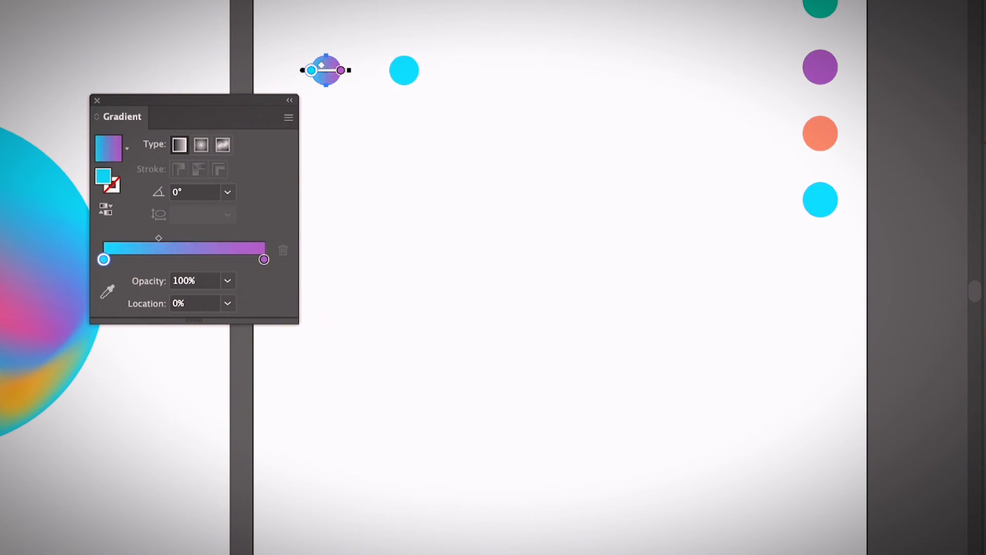
# - Fill the second small circle with the same cyan-to-purple gradient and make a blend between the two circles
pyautogui.click(404, 70)
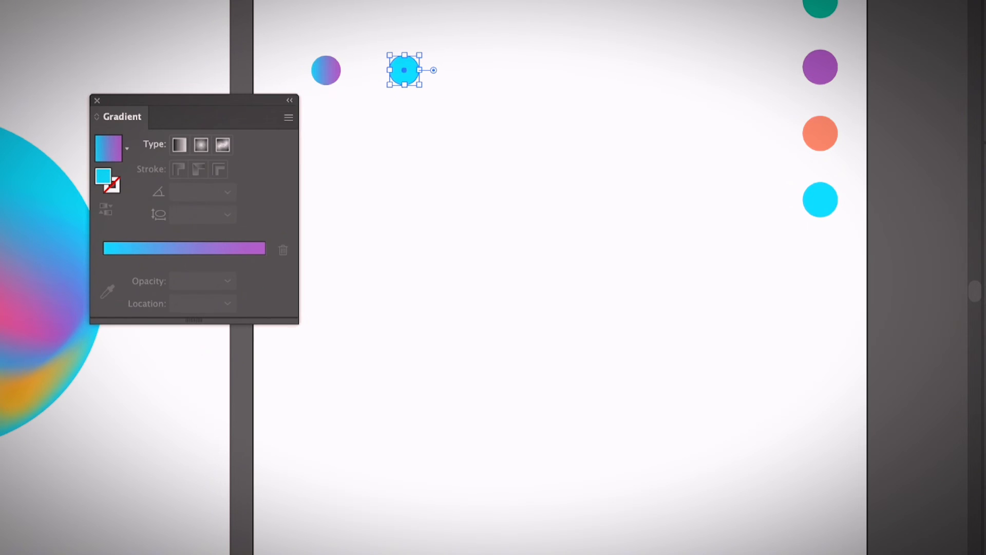
pyautogui.press('.')
pyautogui.moveTo(317, 36); pyautogui.dragTo(406, 72)
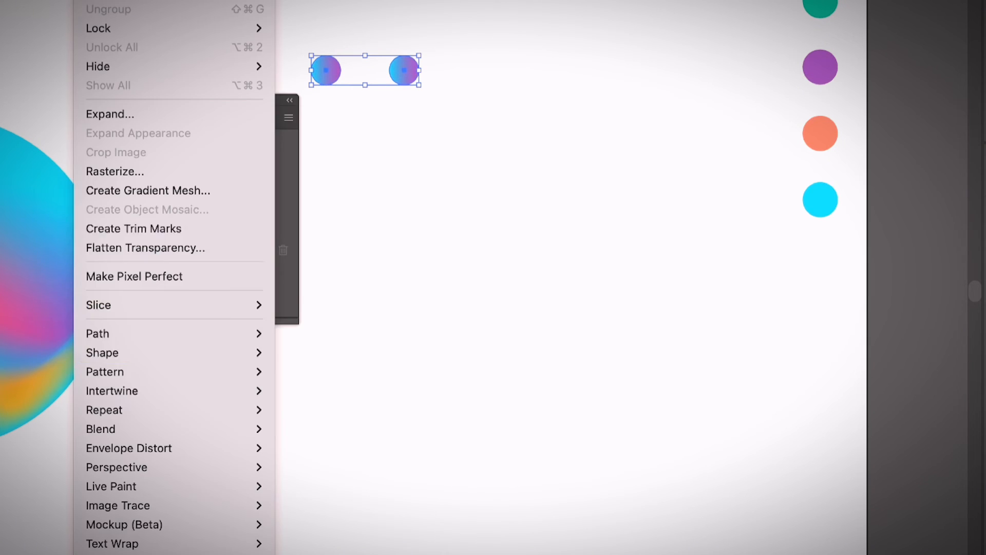
pyautogui.moveTo(173, 429)
pyautogui.click(297, 429)
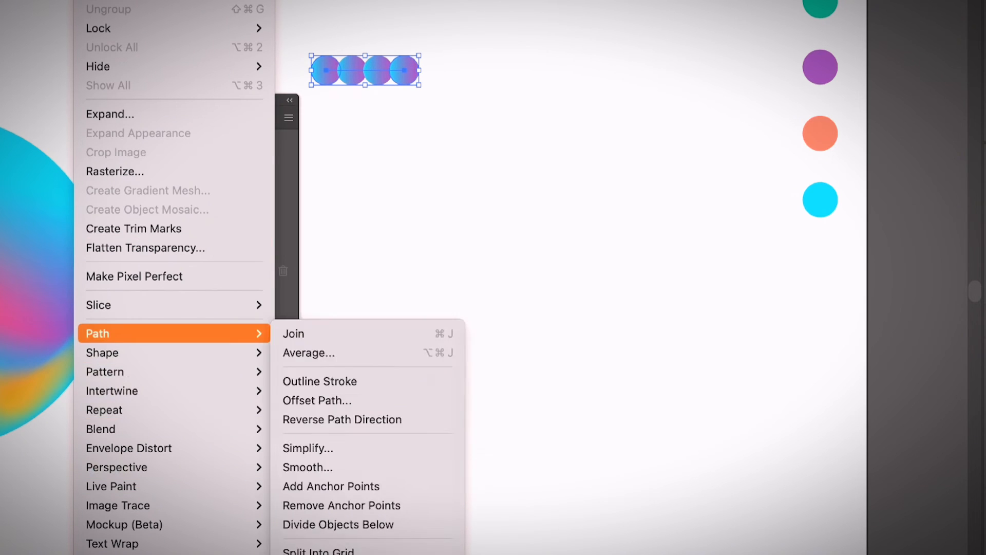
# - Set the blend's spacing to Specified Steps with 500 steps and deselect the blend
pyautogui.moveTo(174, 428)
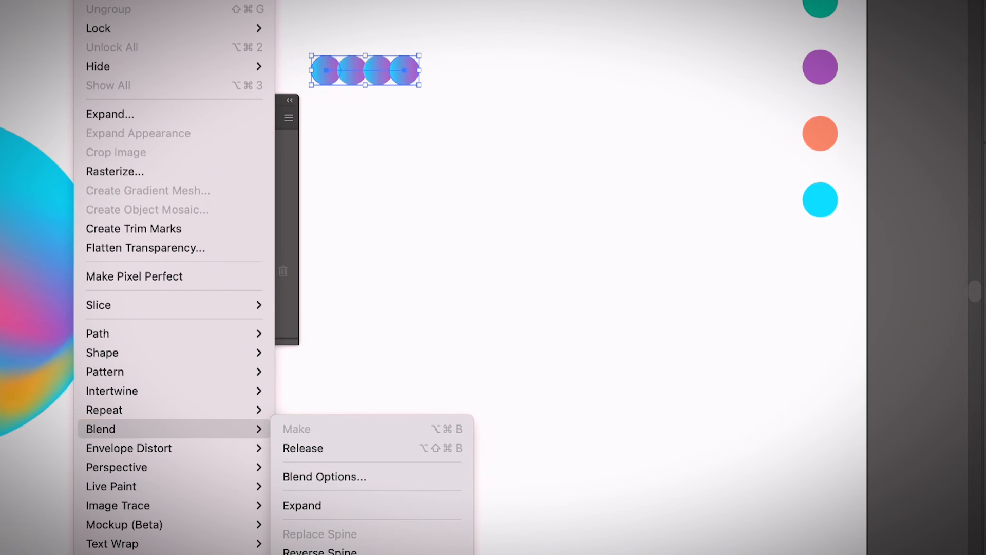
pyautogui.click(324, 477)
pyautogui.click(431, 169)
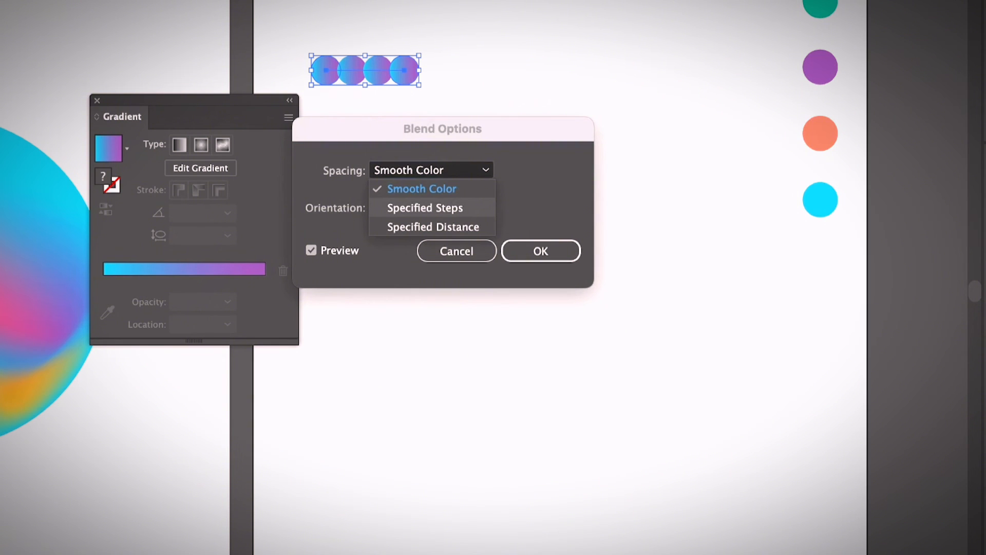
pyautogui.press('Return')
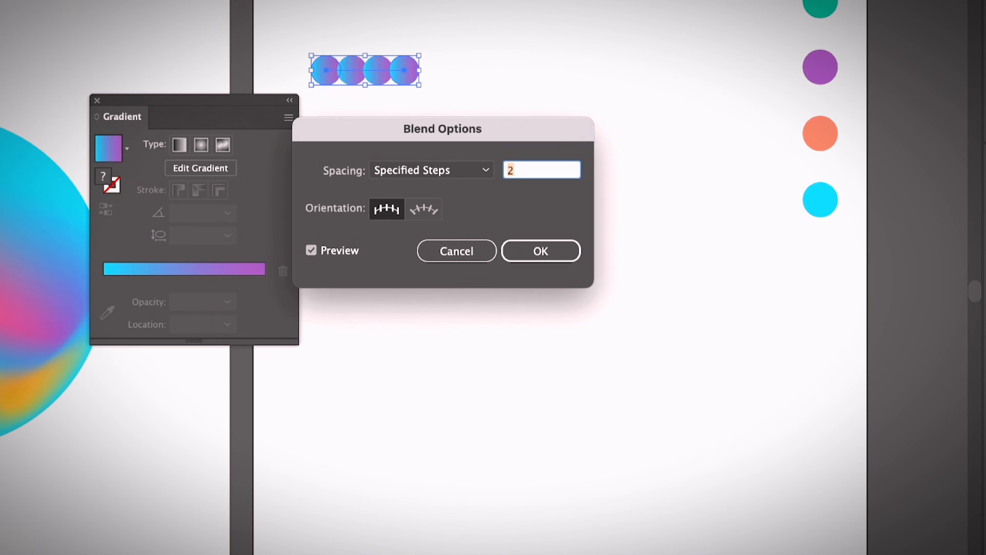
pyautogui.write('500')
pyautogui.press('Return')
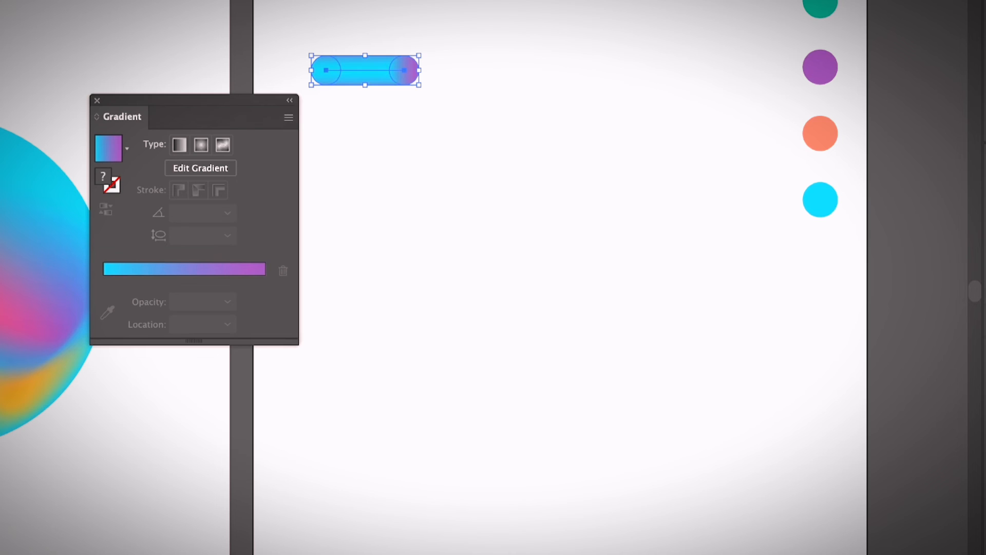
pyautogui.press('super+shift+a')
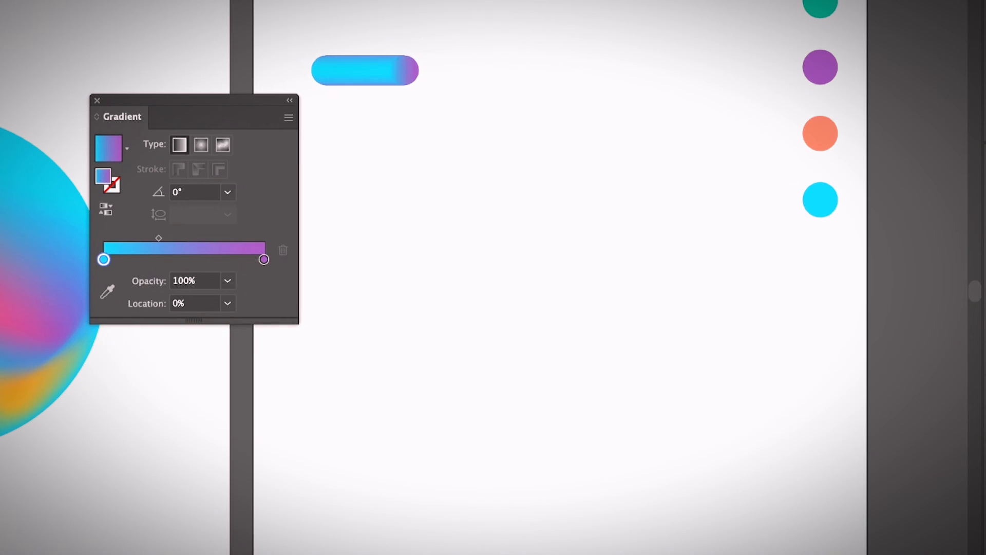
# - Draw a freehand path with two loops below the blend, using the cyan-to-purple gradient as its stroke and no fill
pyautogui.moveTo(270, 38); pyautogui.dragTo(440, 99)
pyautogui.press('super+shift+a')
pyautogui.moveTo(330, 224)
pyautogui.mouseDown()
pyautogui.moveTo(418, 228)
pyautogui.moveTo(423, 177)
pyautogui.moveTo(543, 229)
pyautogui.moveTo(523, 278)
pyautogui.moveTo(612, 255)
pyautogui.mouseUp()
pyautogui.click(580, 280)
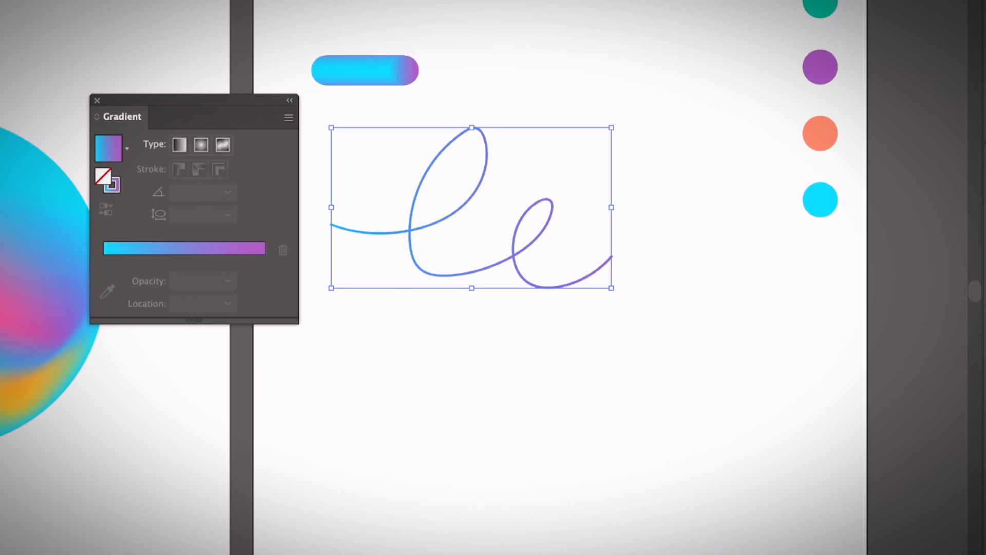
pyautogui.press('super+shift+a')
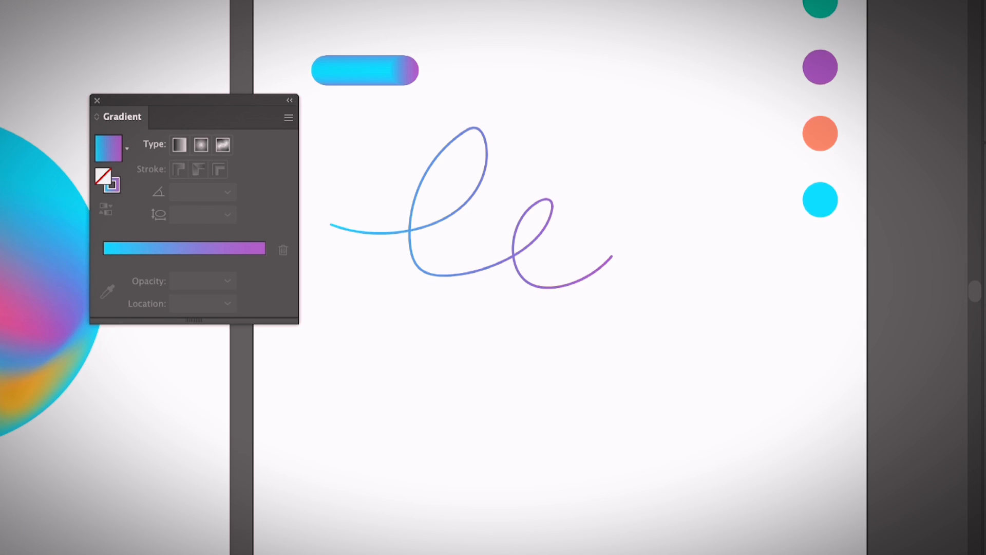
# - Replace the blend's spine with the looping path and move the resulting tube closer to the middle of the artboard
pyautogui.moveTo(424, 58); pyautogui.dragTo(390, 59)
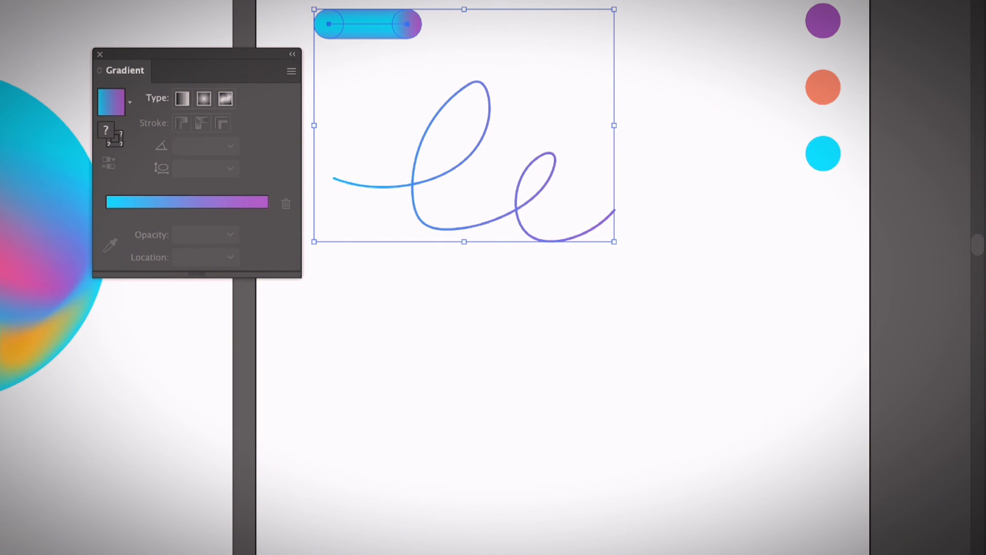
pyautogui.moveTo(176, 383)
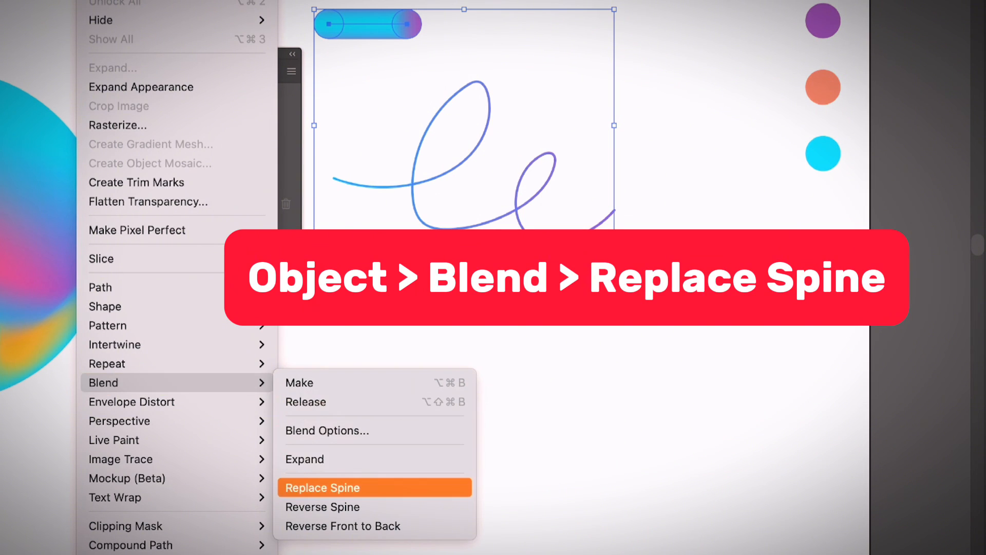
pyautogui.click(374, 487)
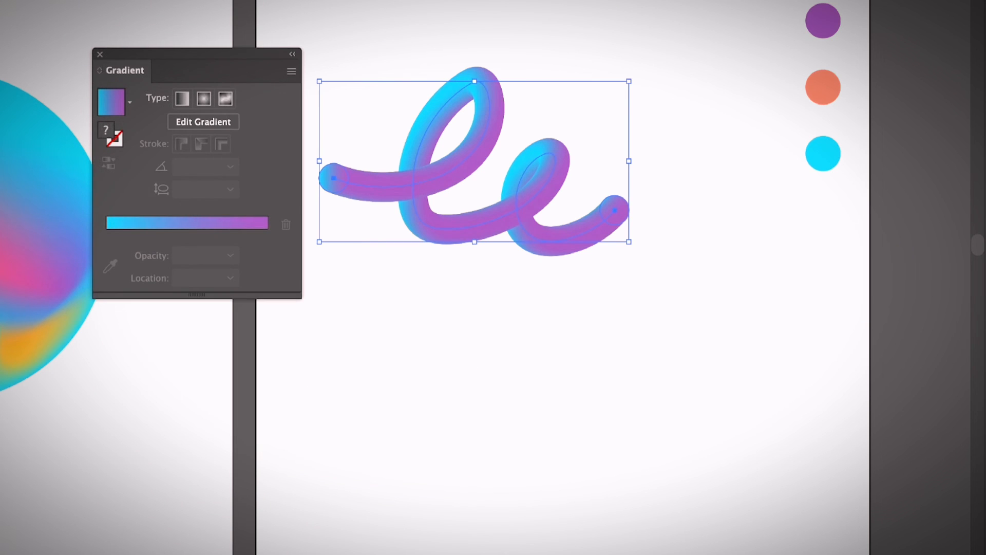
pyautogui.moveTo(552, 216); pyautogui.dragTo(585, 265)
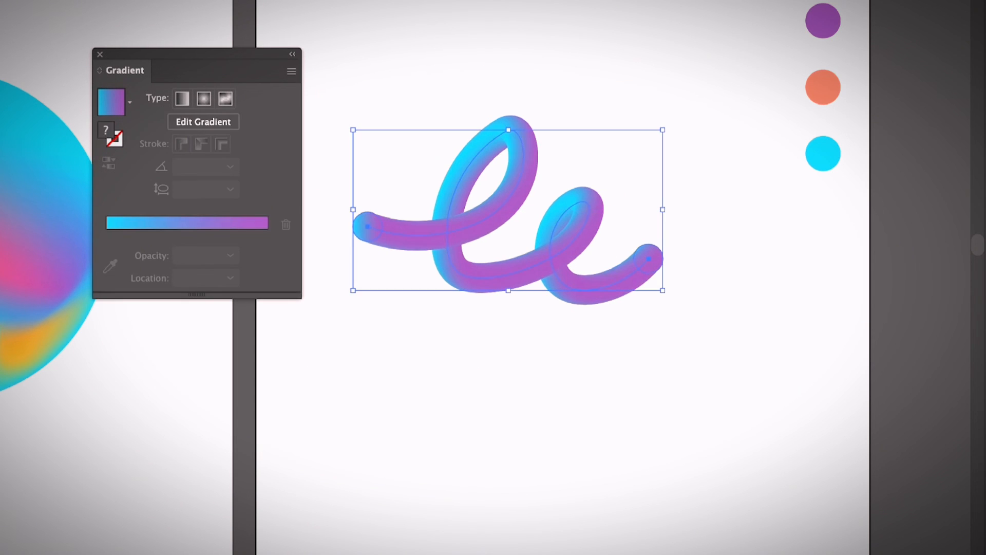
pyautogui.press('super+shift+a')
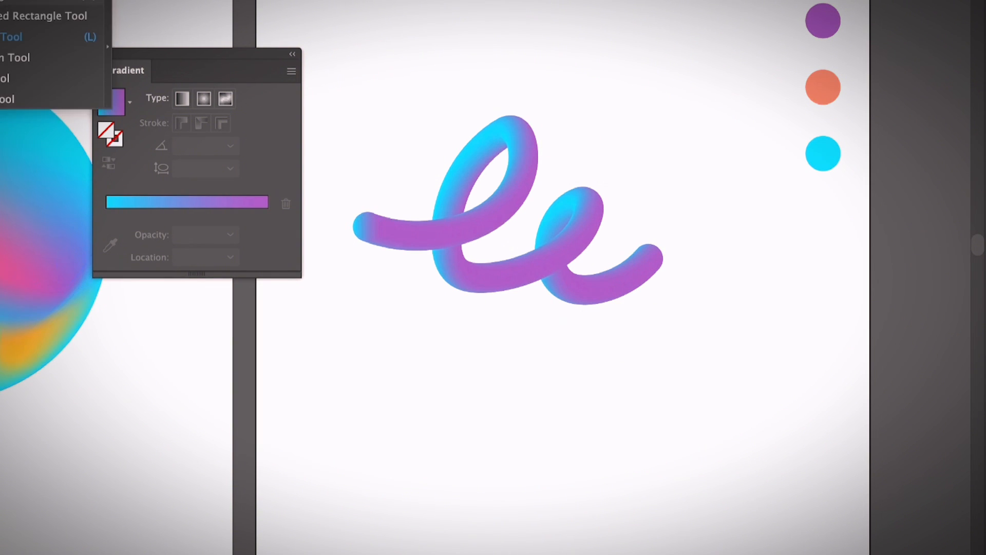
# - Place a rectangle filled with the cyan-to-purple linear gradient behind the looping tube, large enough to surround it
pyautogui.moveTo(339, 91)
pyautogui.mouseDown()
pyautogui.moveTo(670, 358)
pyautogui.moveTo(704, 364)
pyautogui.mouseUp()
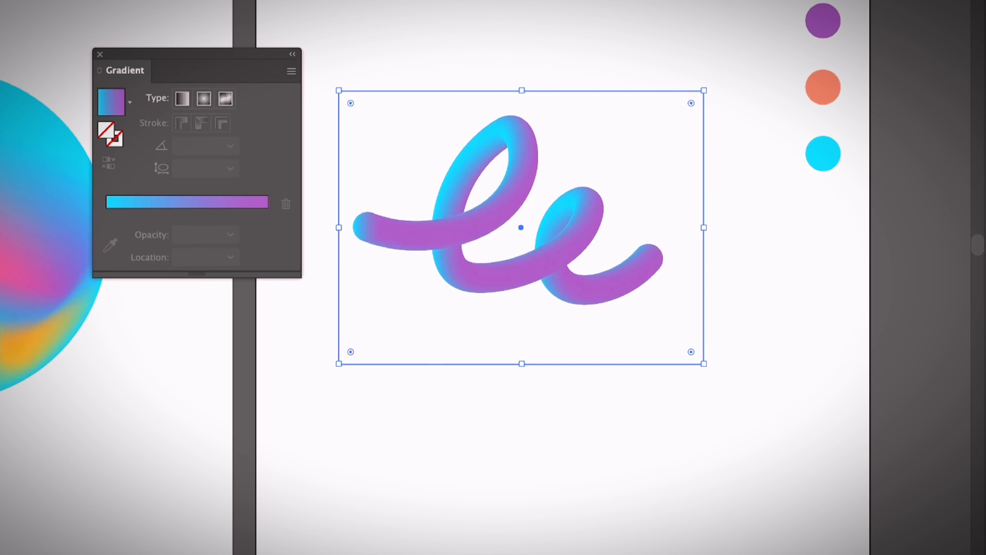
pyautogui.press('.')
pyautogui.press('super+shift+[')
pyautogui.press('super+shift+a')
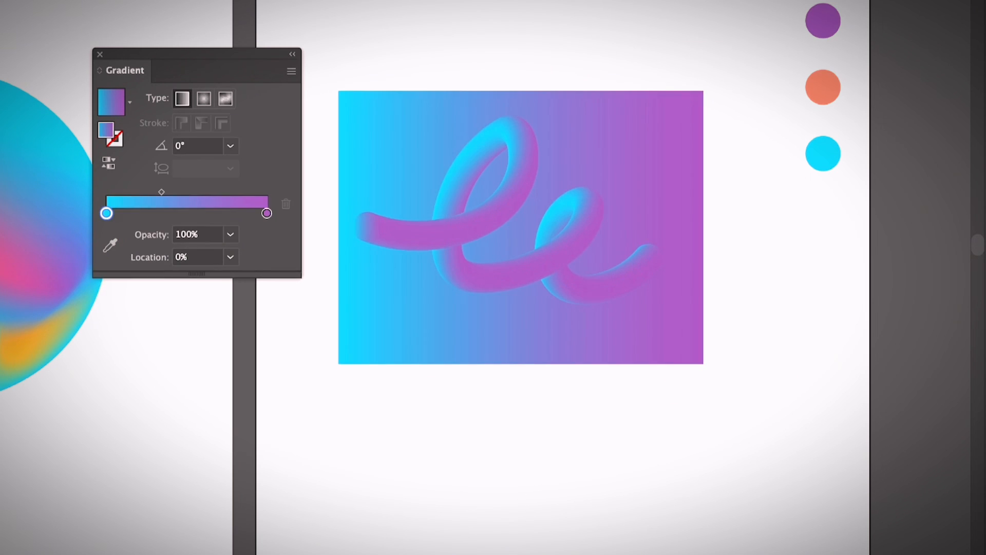